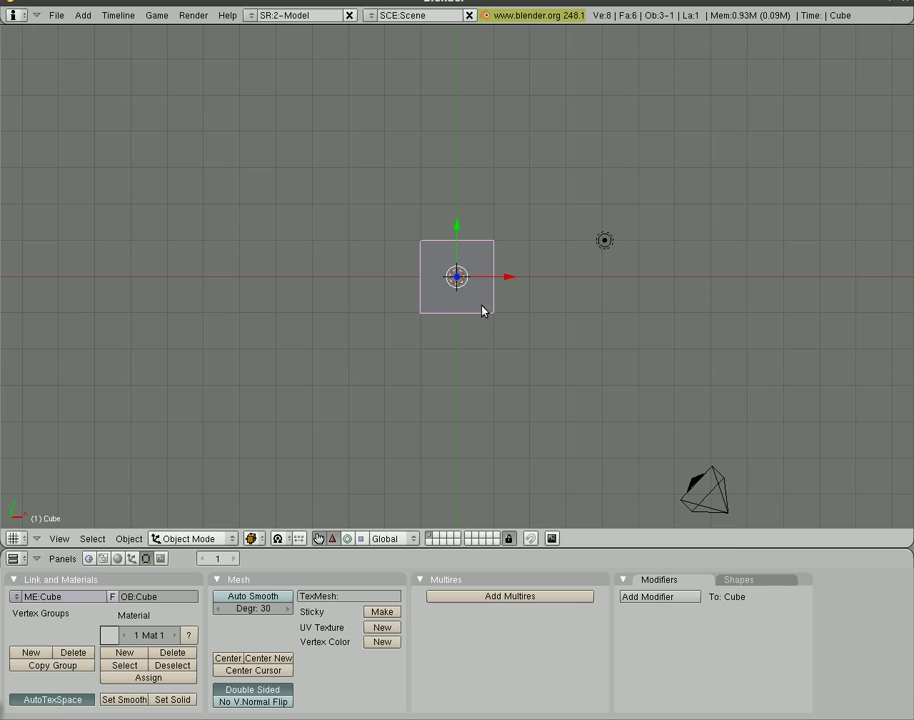
- View the default cube from the front, side, top and camera viewpoints, and return to the top view
middle_drag(483, 310, 410, 241)
key(KP_1)
key(KP_3)
key(KP_7)
key(KP_0)
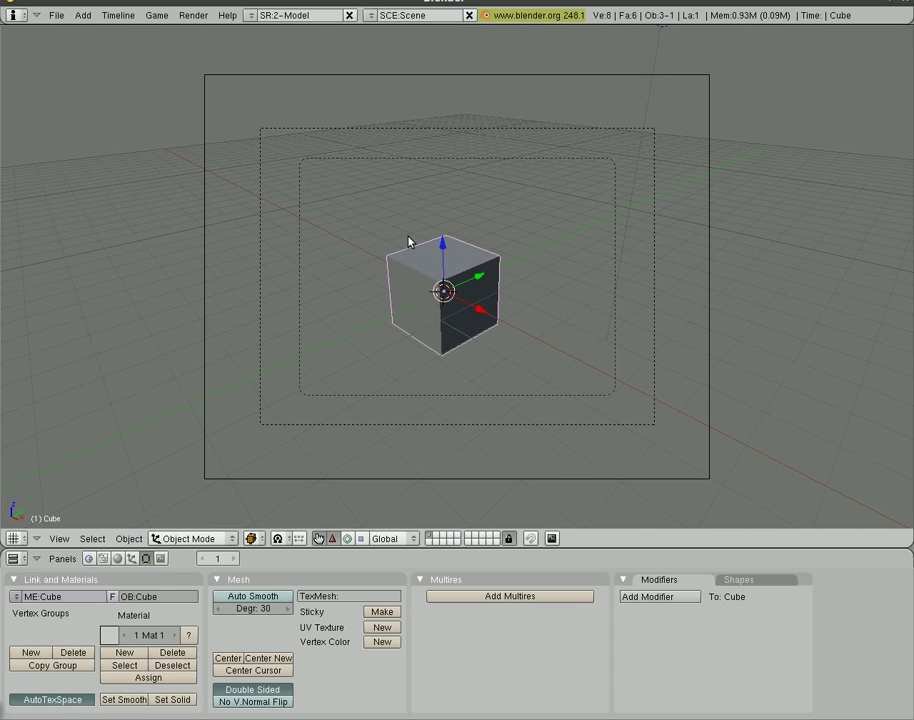
key(KP_7)
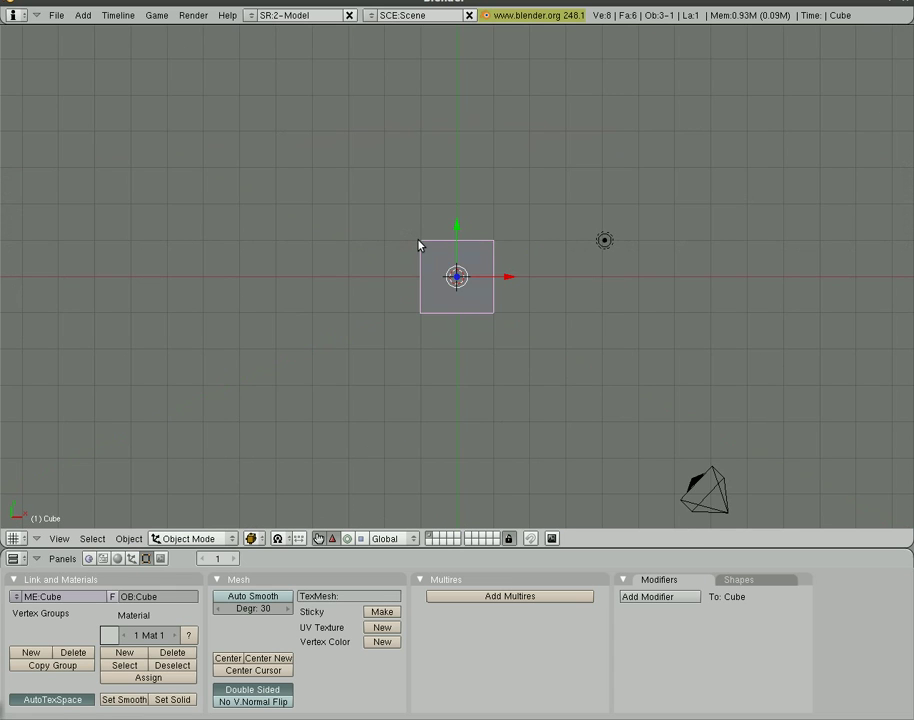
- Switch the viewport to wireframe display and practise selecting the lamp, cube and camera, ending with the cube selected
key(z)
right_click(604, 241)
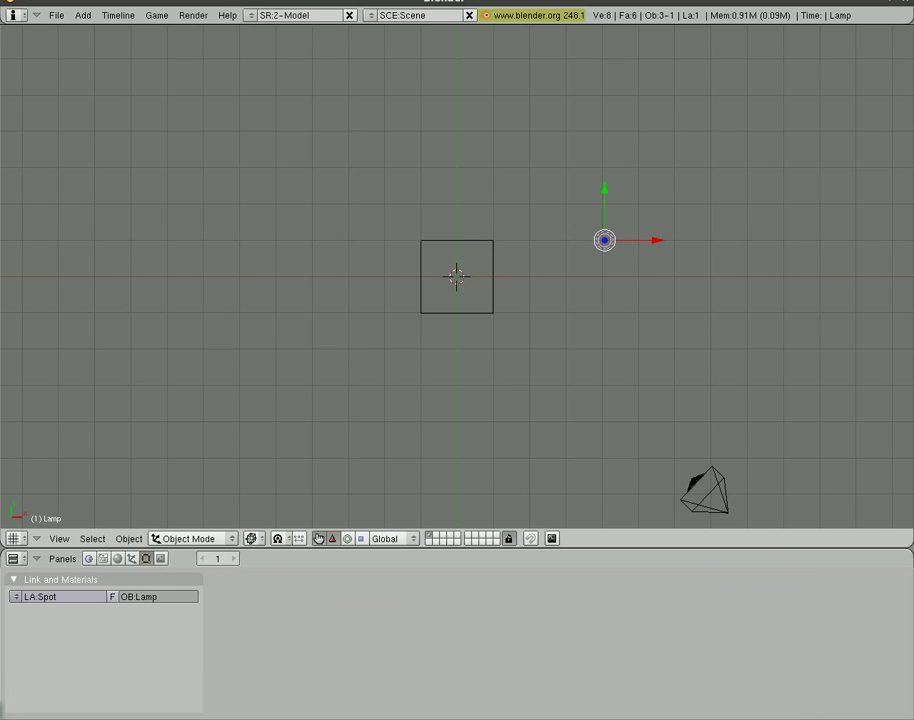
right_click(475, 253)
right_click(702, 495)
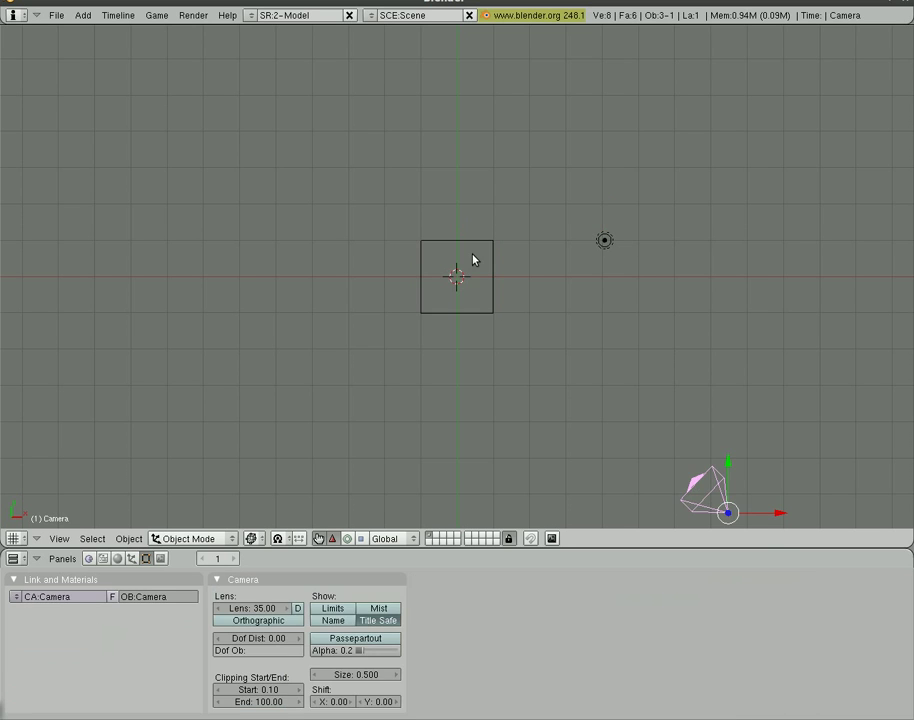
right_click(490, 257)
right_click(604, 241)
right_click(484, 251)
right_click(692, 474)
right_click(490, 256)
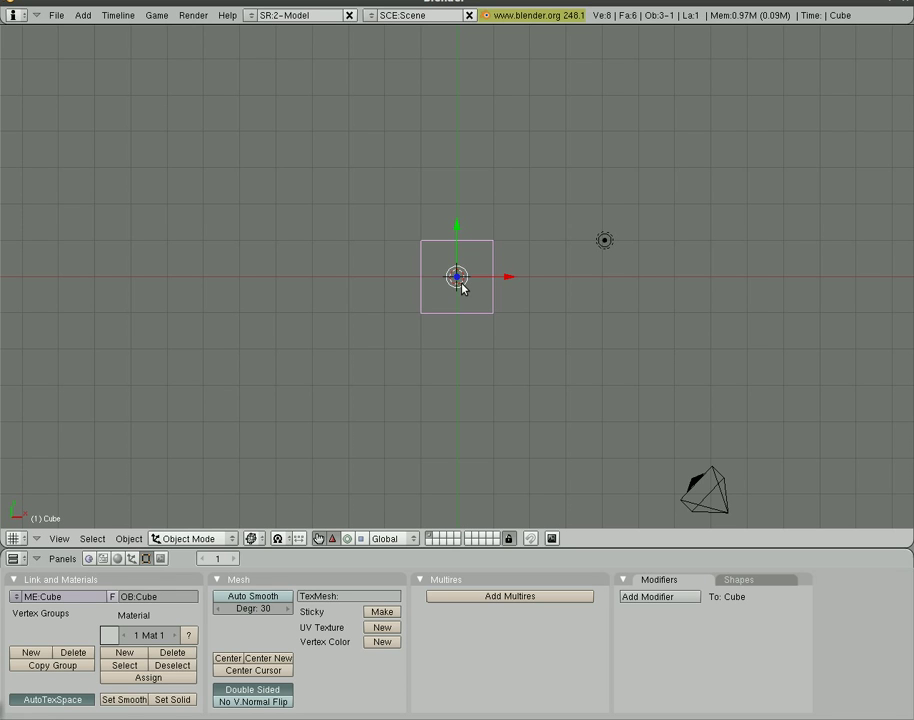
- Scale the cube up uniformly to over three times its size and show it in solid shading through the camera
key(s)
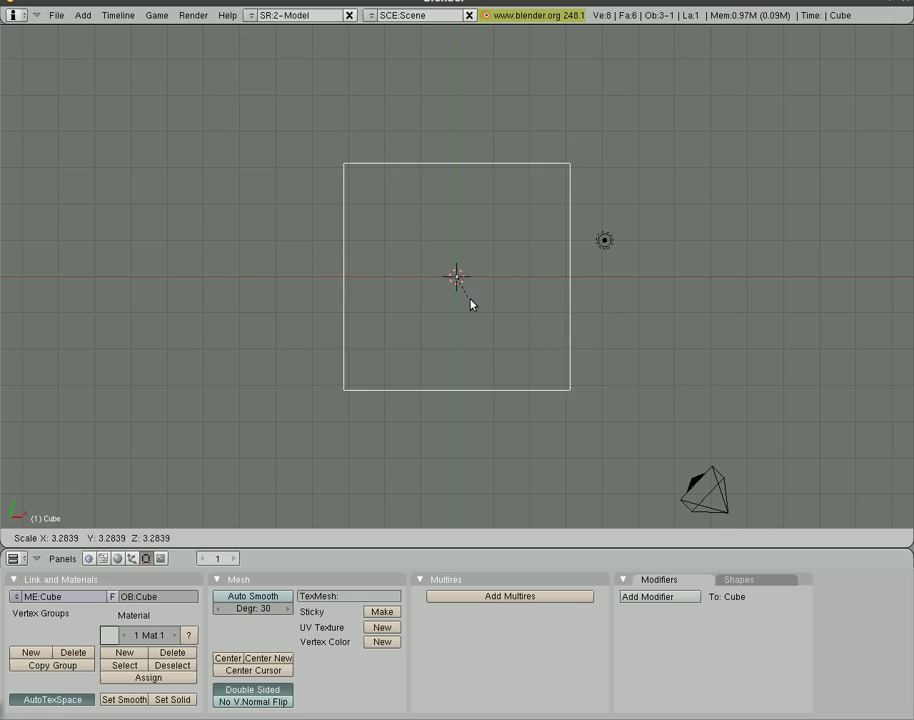
click(478, 307)
key(KP_0)
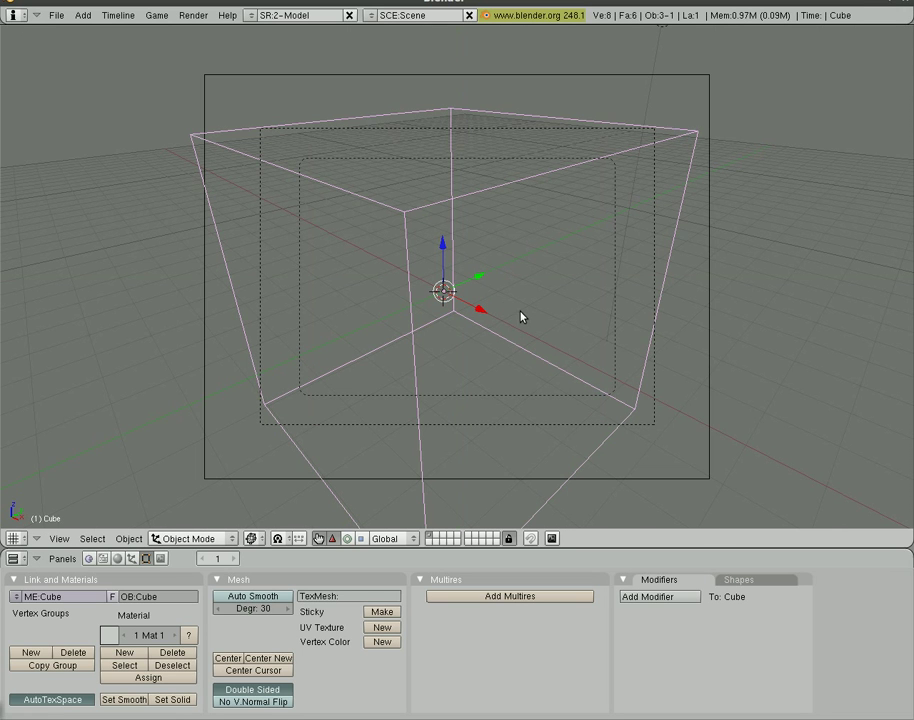
key(z)
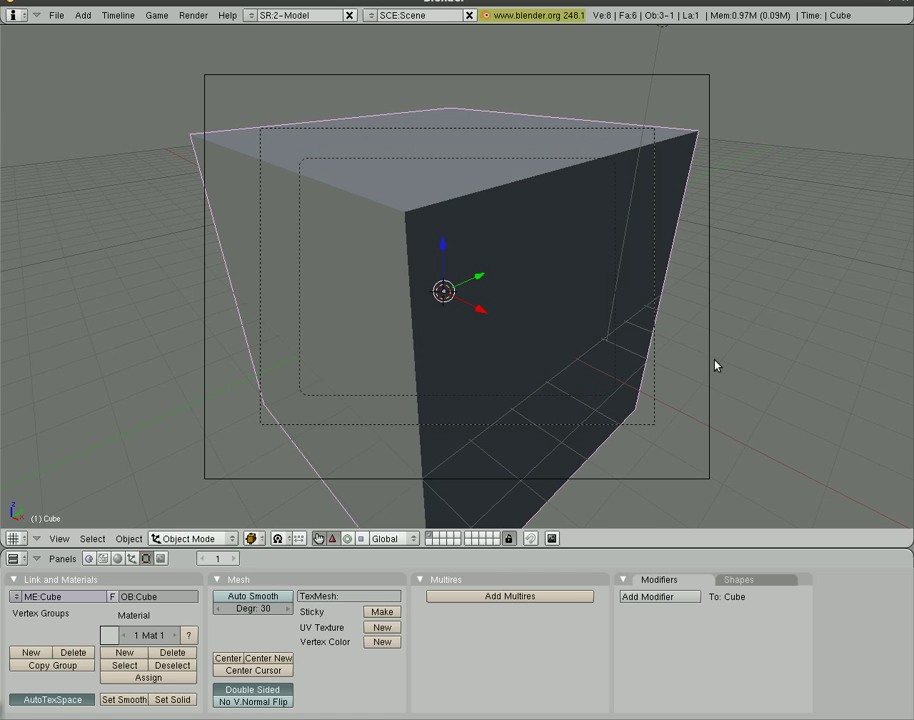
- Try scaling the enlarged cube uniformly and along the global X, Z and Y axes, and cancel the scaling
key(s)
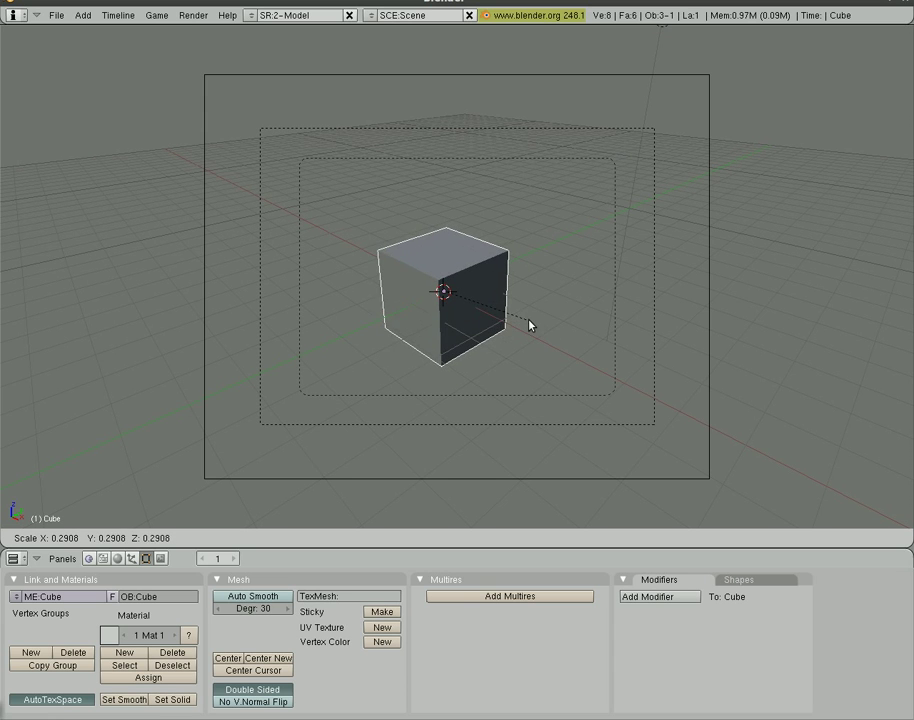
key(x)
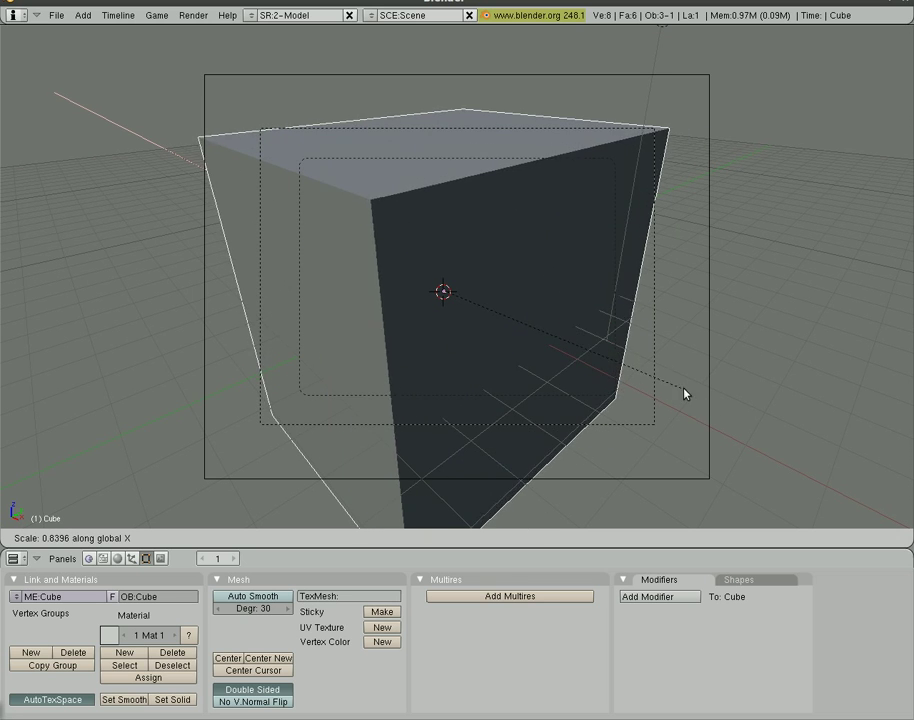
key(z)
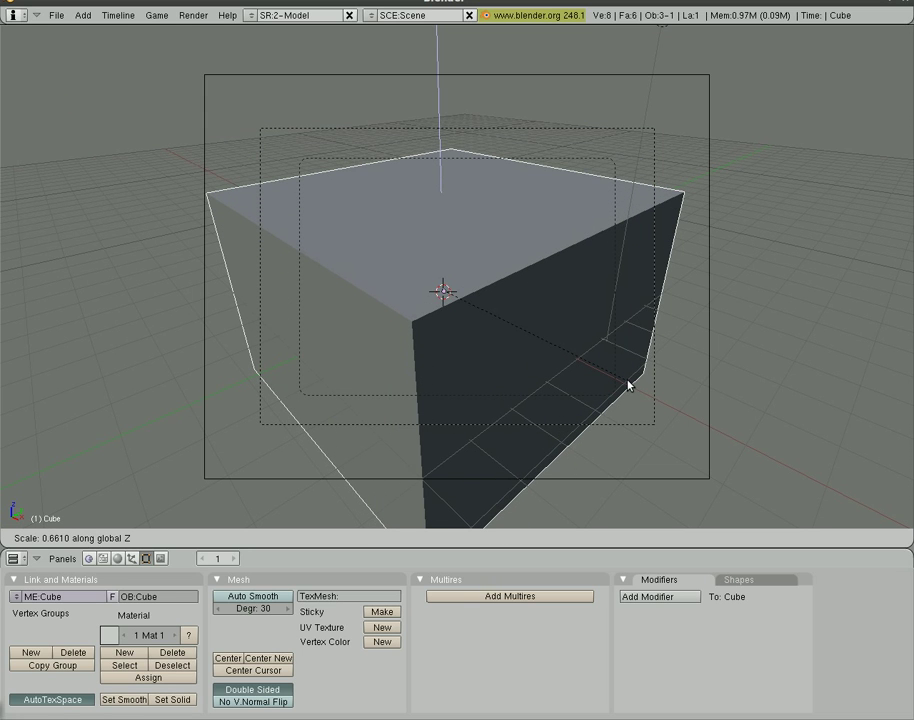
key(y)
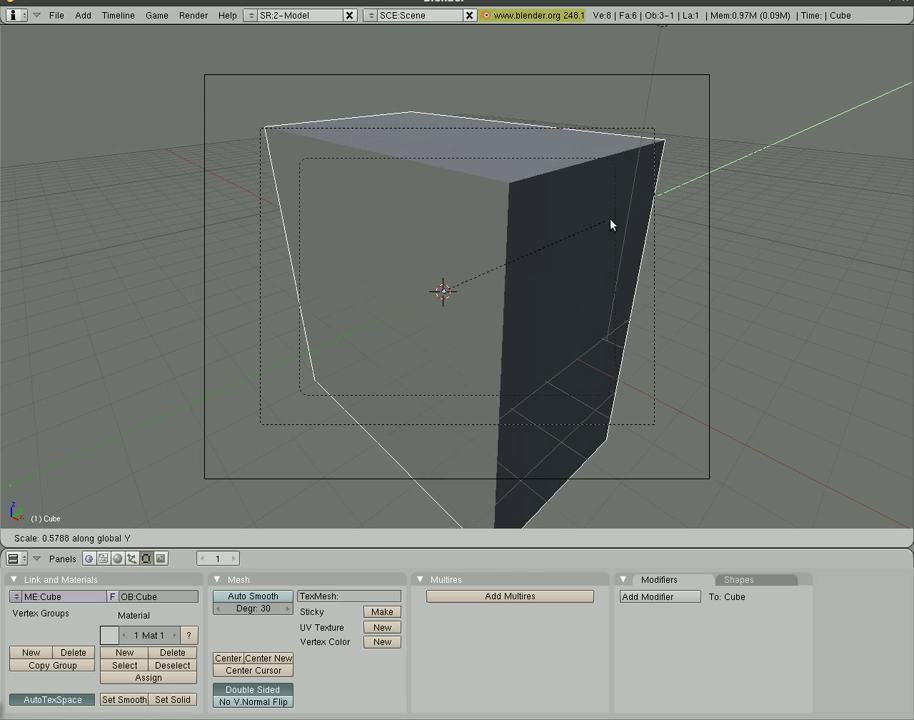
key(Escape)
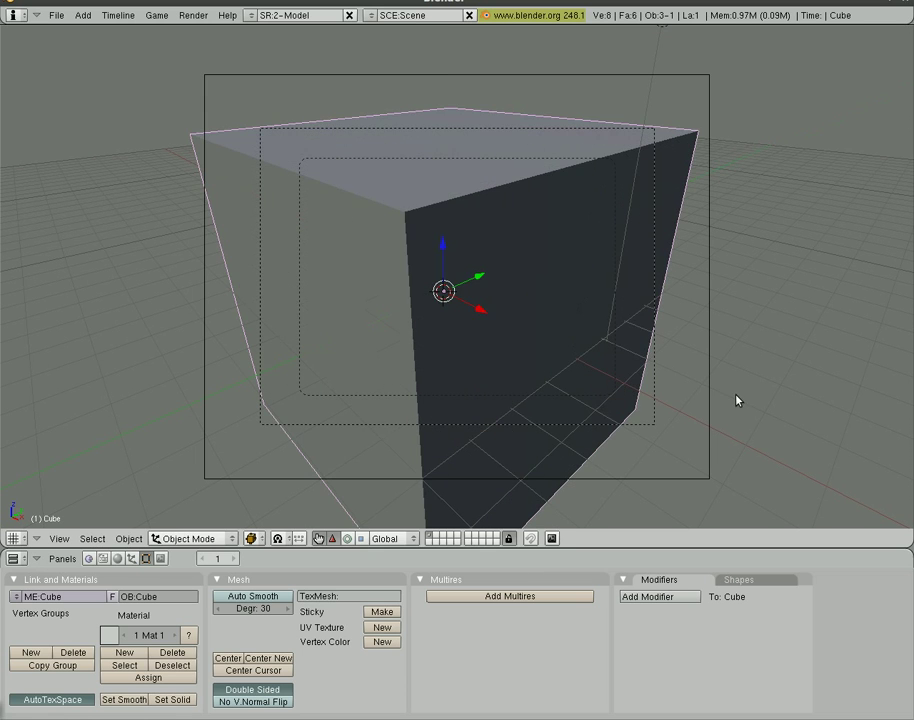
- Scale the cube down uniformly to slightly below its original size, and stretch it slightly along the global Z axis
key(s)
click(496, 322)
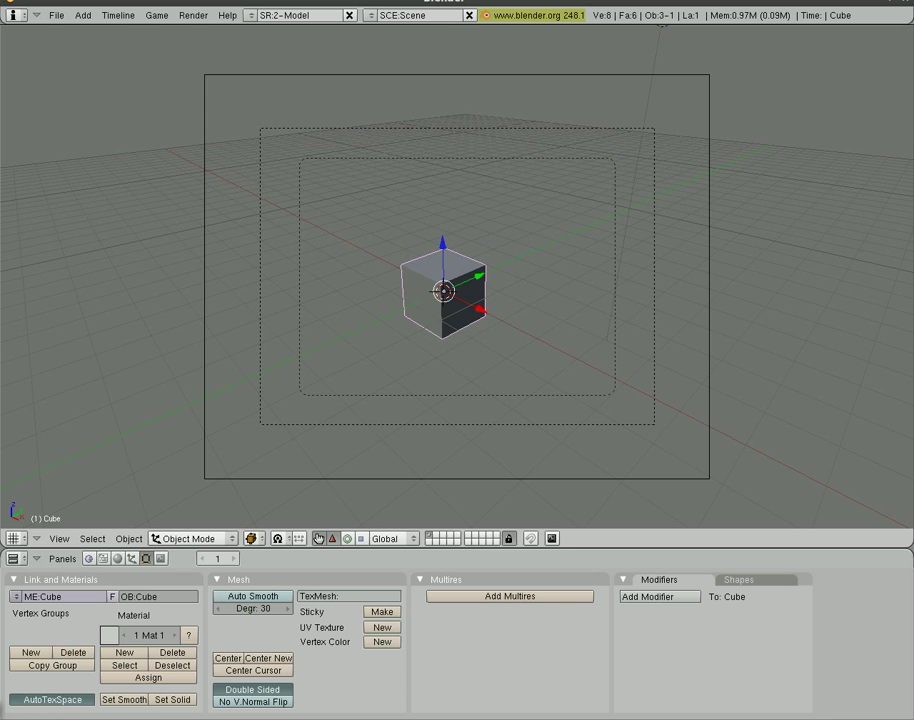
key(s)
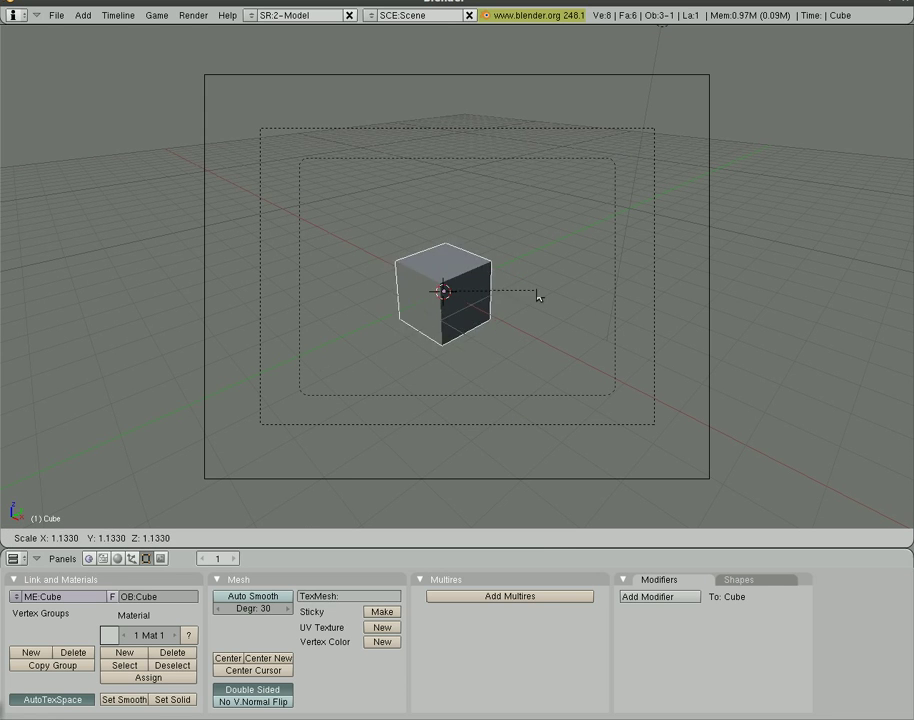
key(x)
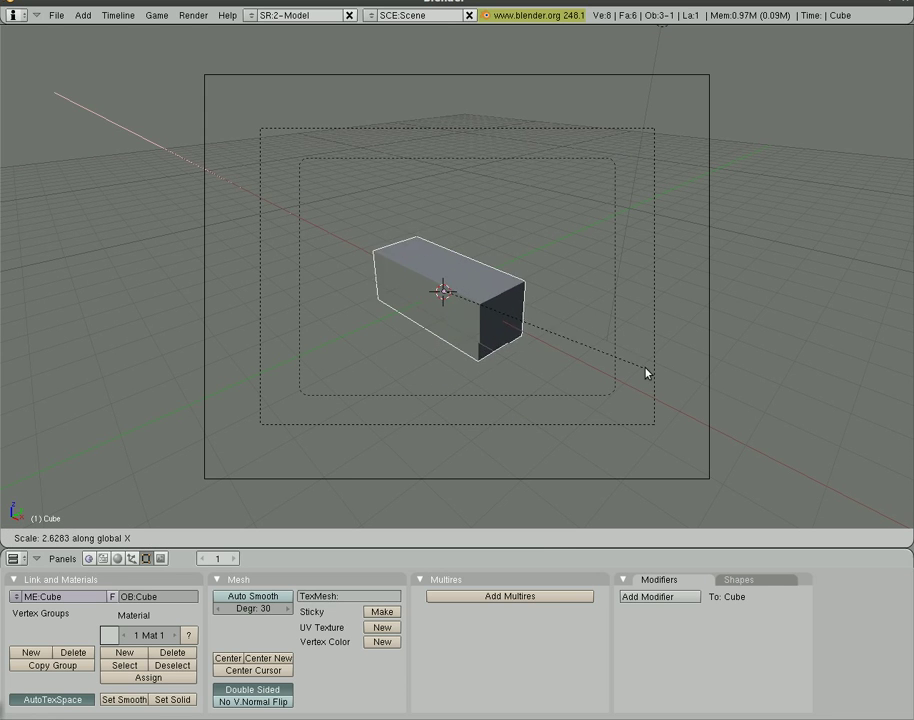
key(y)
key(z)
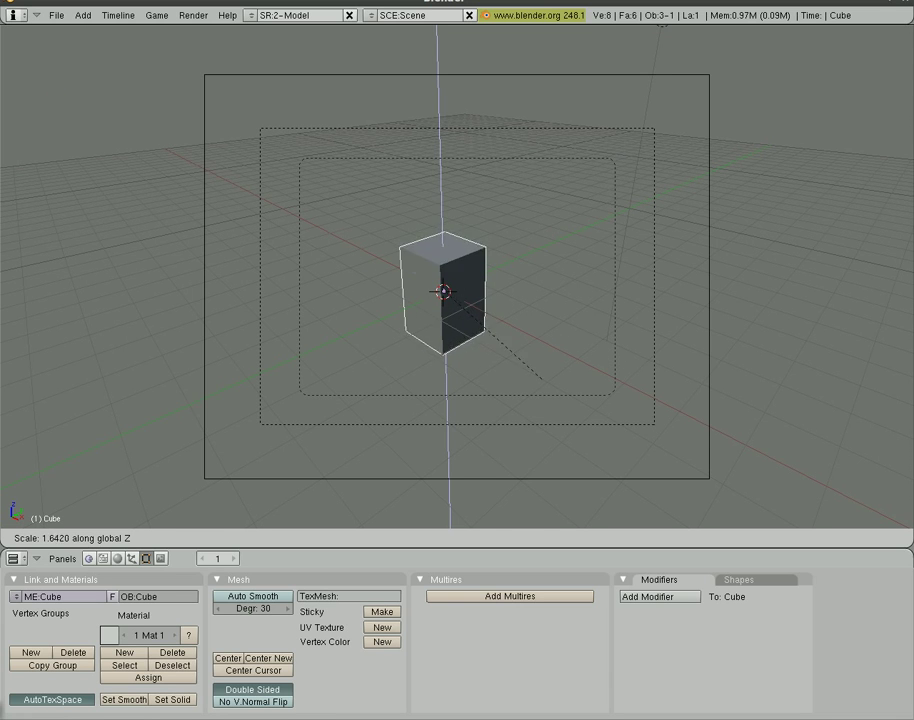
key(Escape)
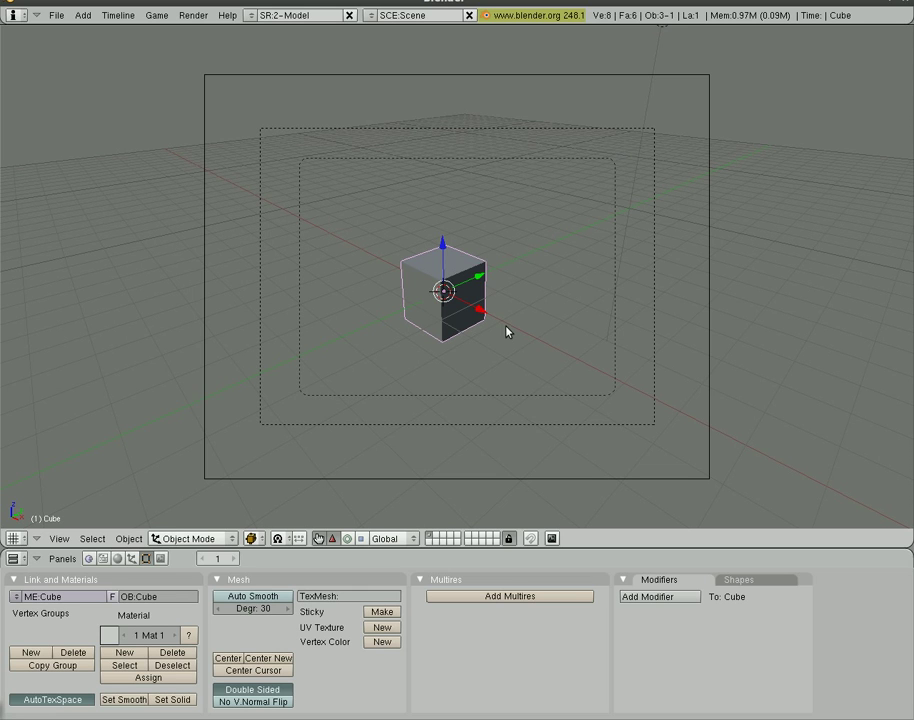
- Move the cube freely upward so it sits just above the 3D cursor in the camera view
key(g)
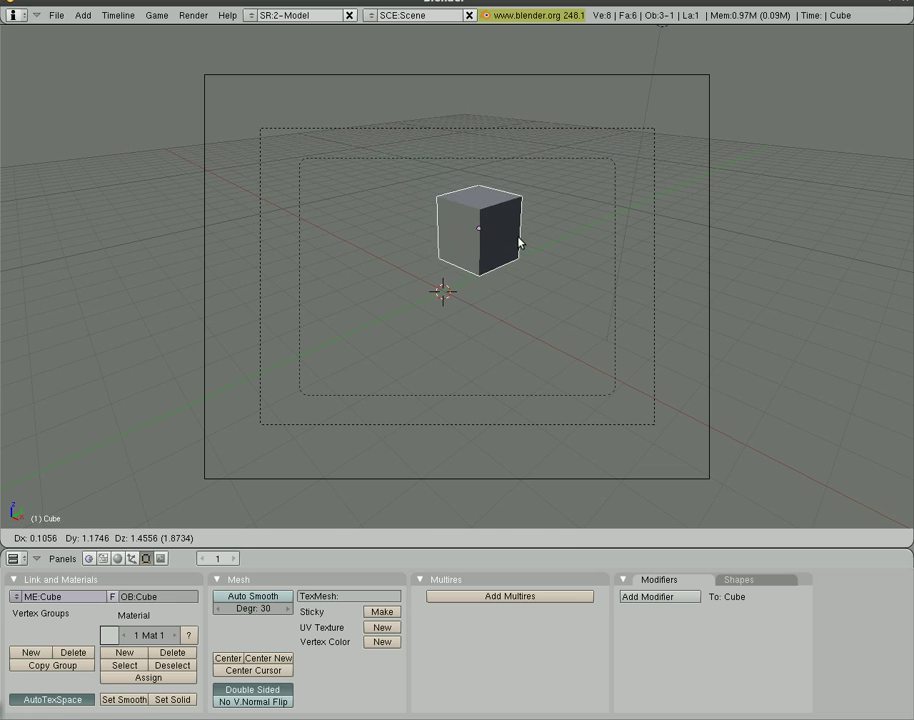
click(490, 235)
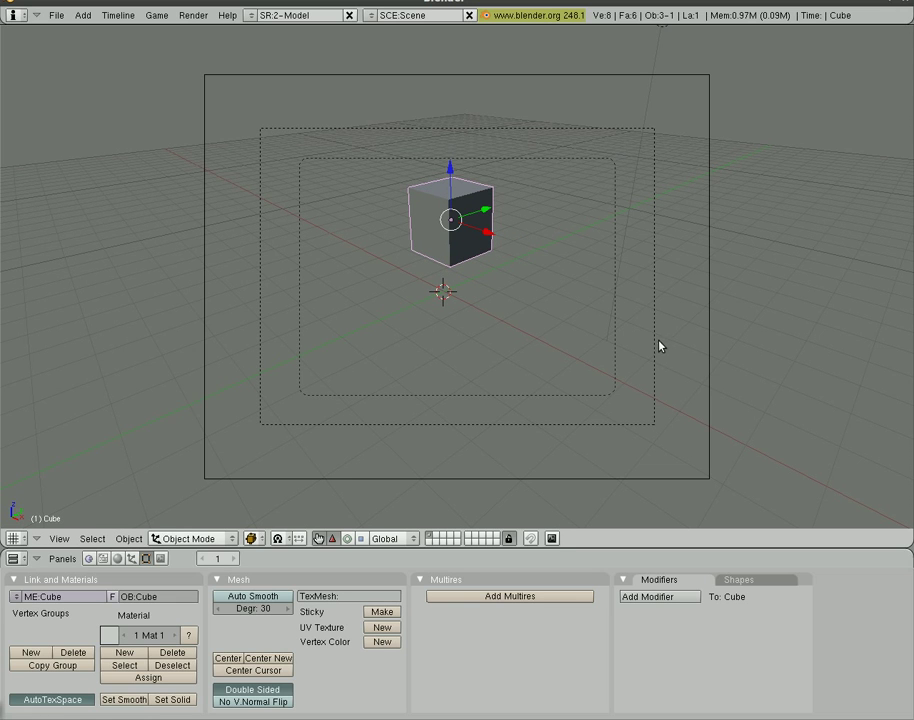
- Try moving the cube freely and along the global X, Y and Z axes, and cancel the move
key(g)
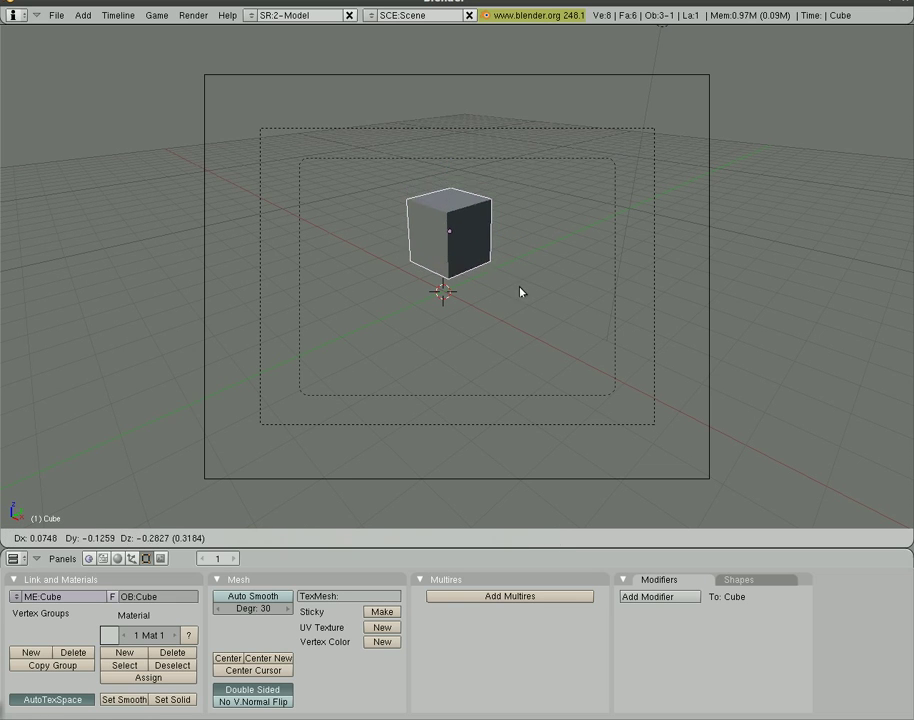
key(x)
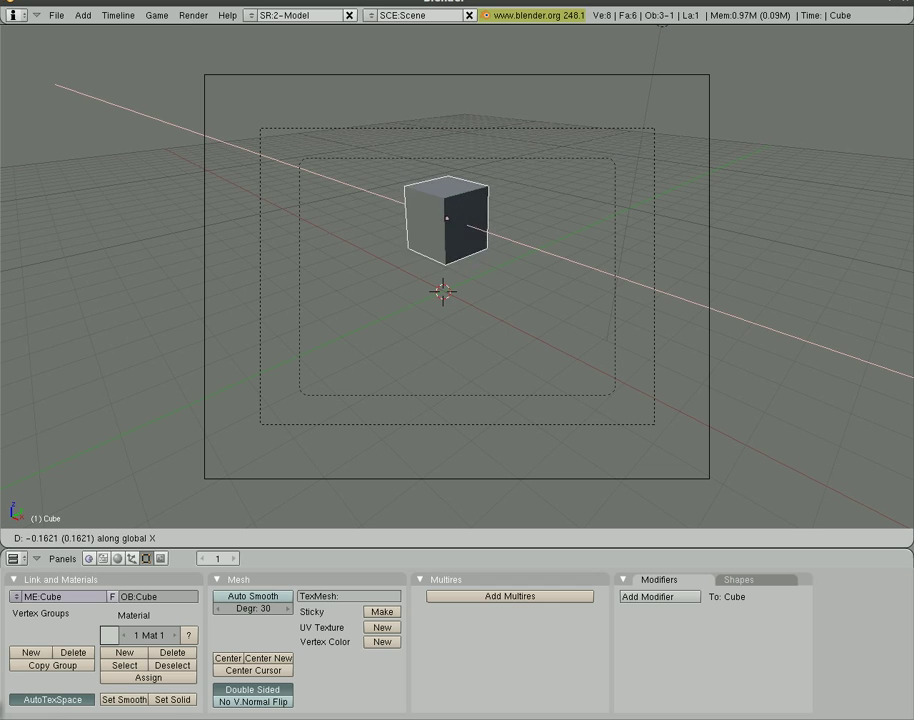
key(y)
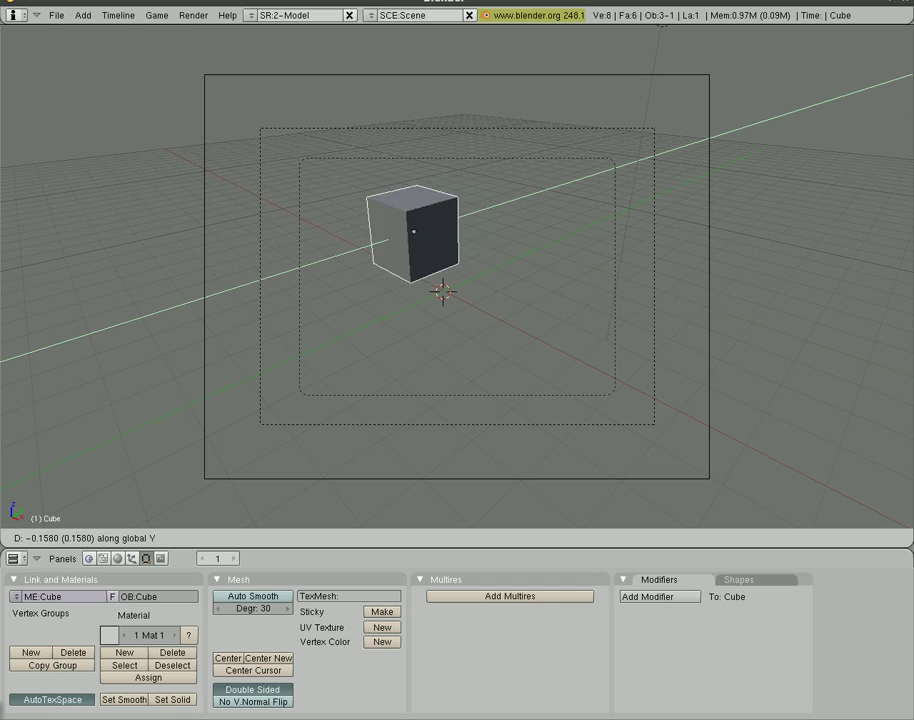
key(z)
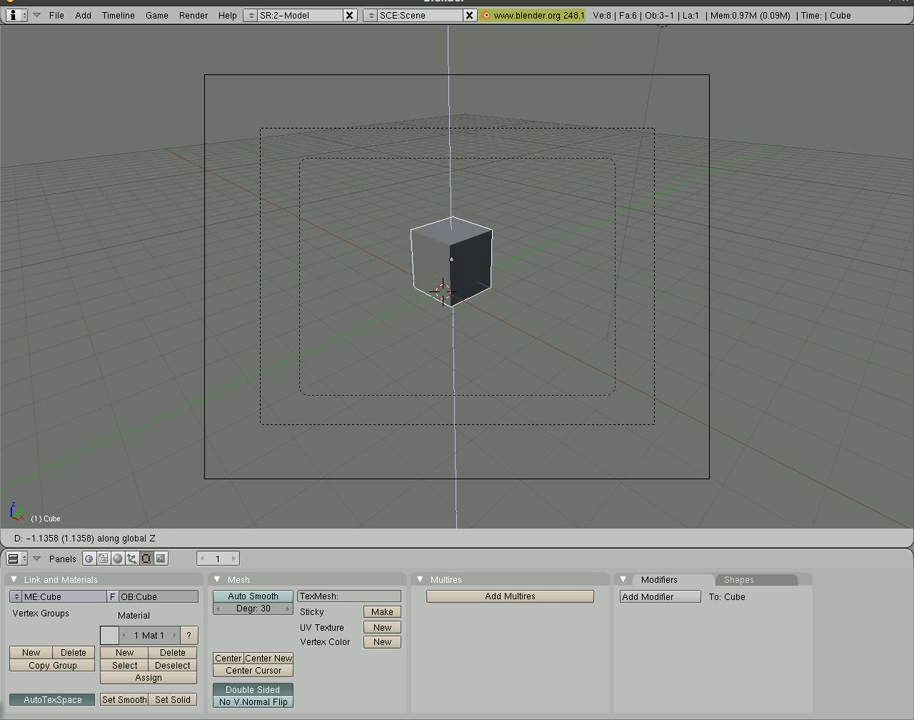
key(Escape)
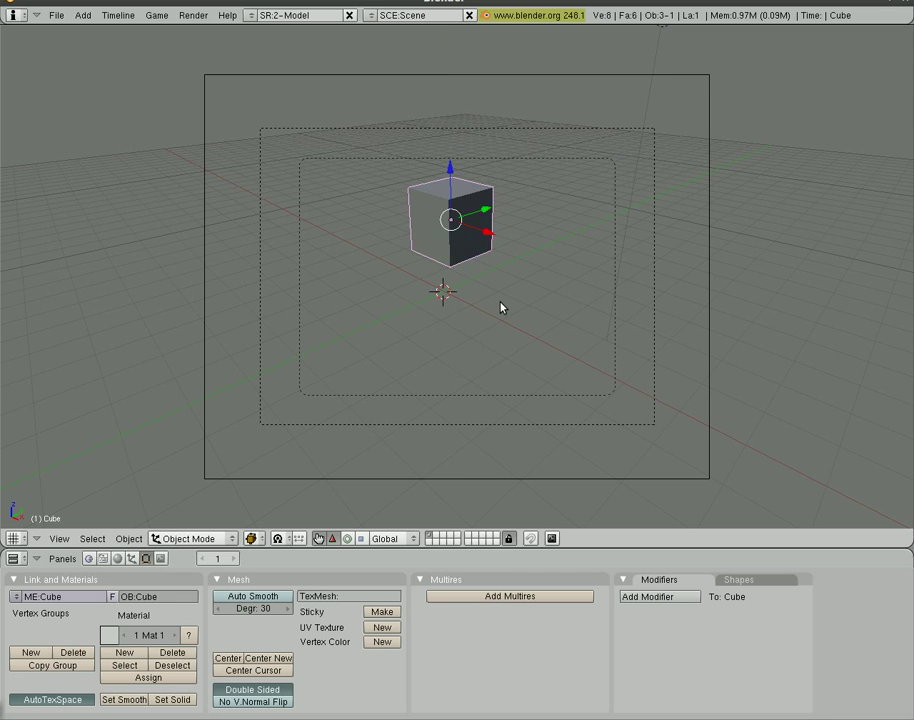
- Try a uniform scale of the cube and a move constrained to each global axis, cancelling both
key(s)
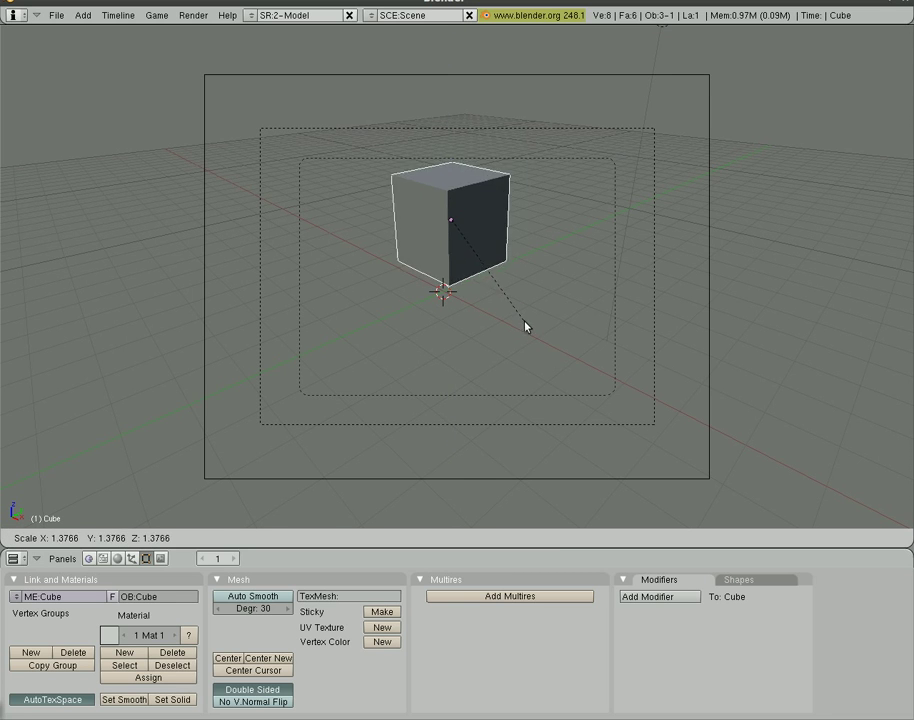
key(Escape)
key(g)
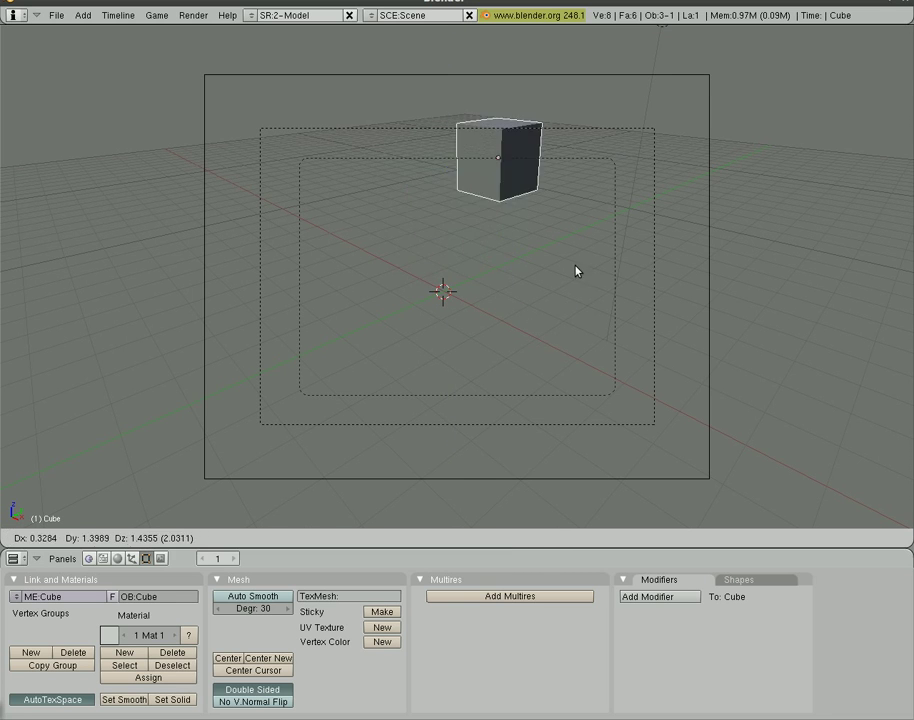
key(z)
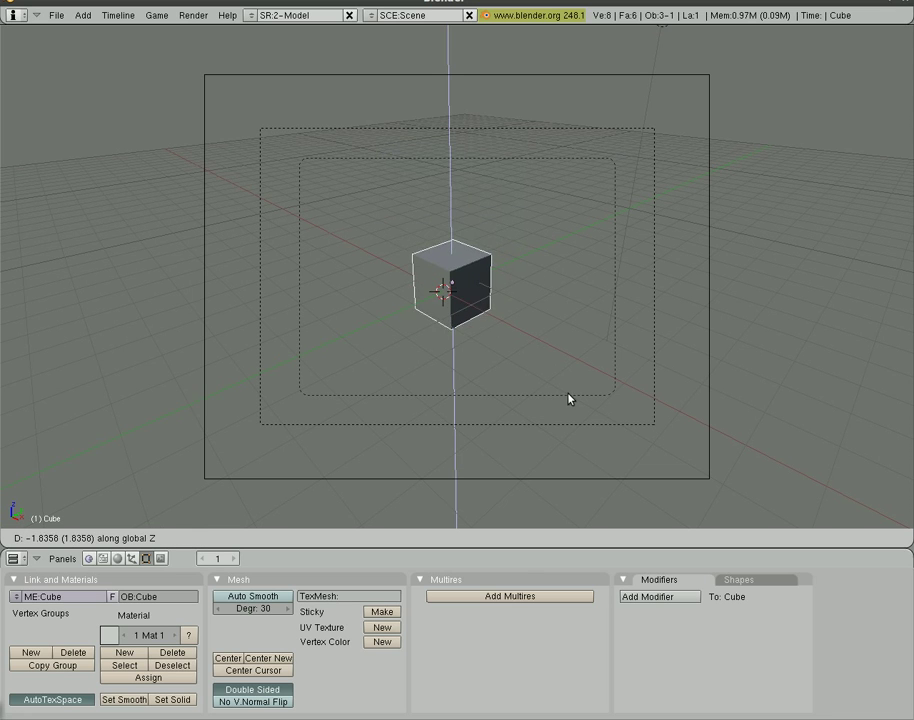
key(x)
key(y)
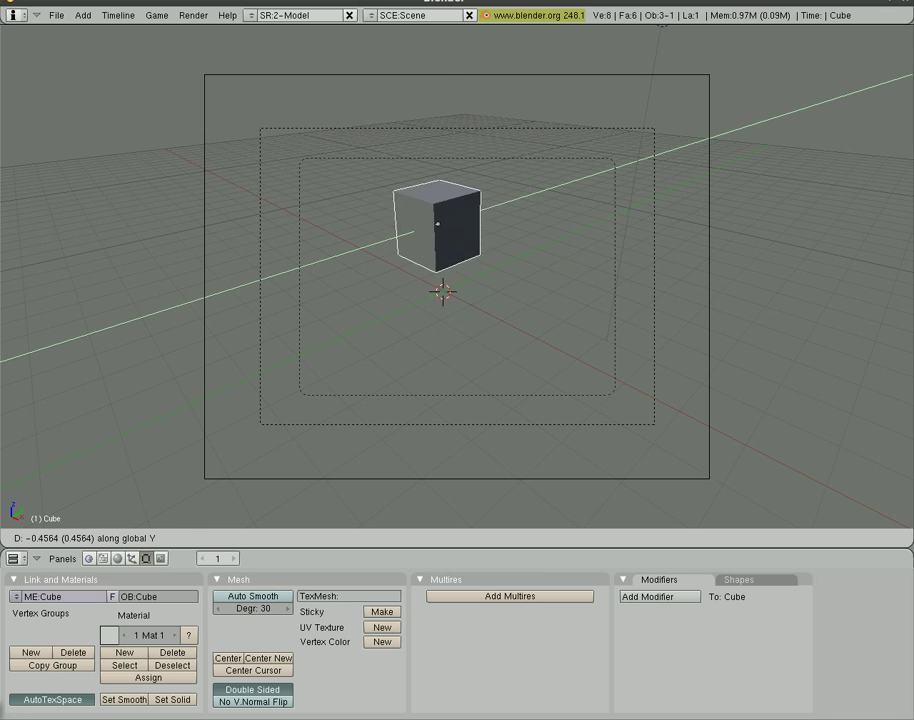
key(z)
key(Escape)
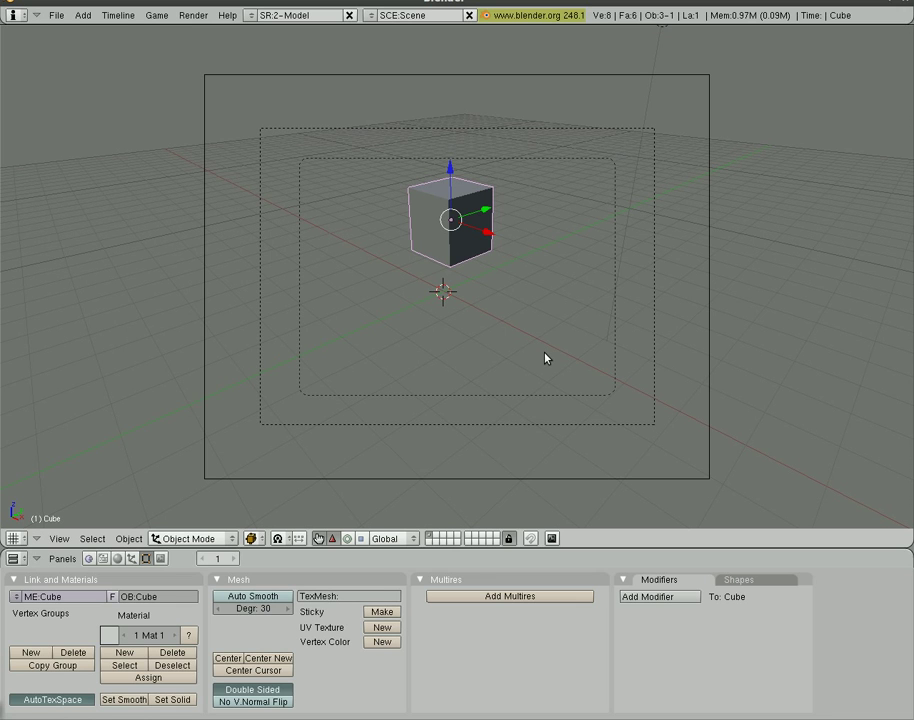
- Try rotating the cube freely about its centre several times in the camera view
key(r)
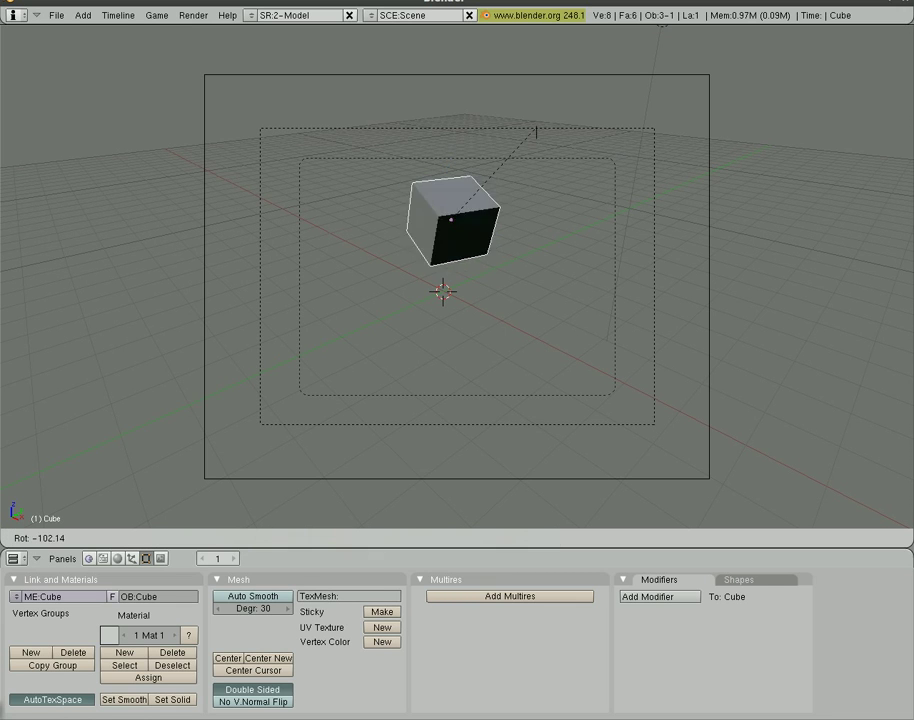
key(Escape)
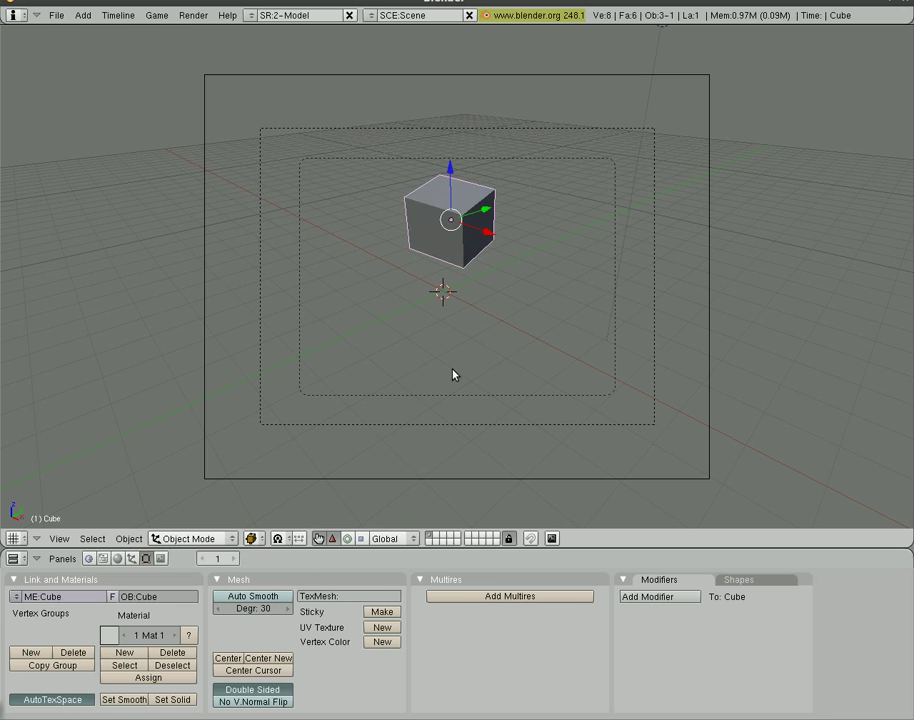
key(r)
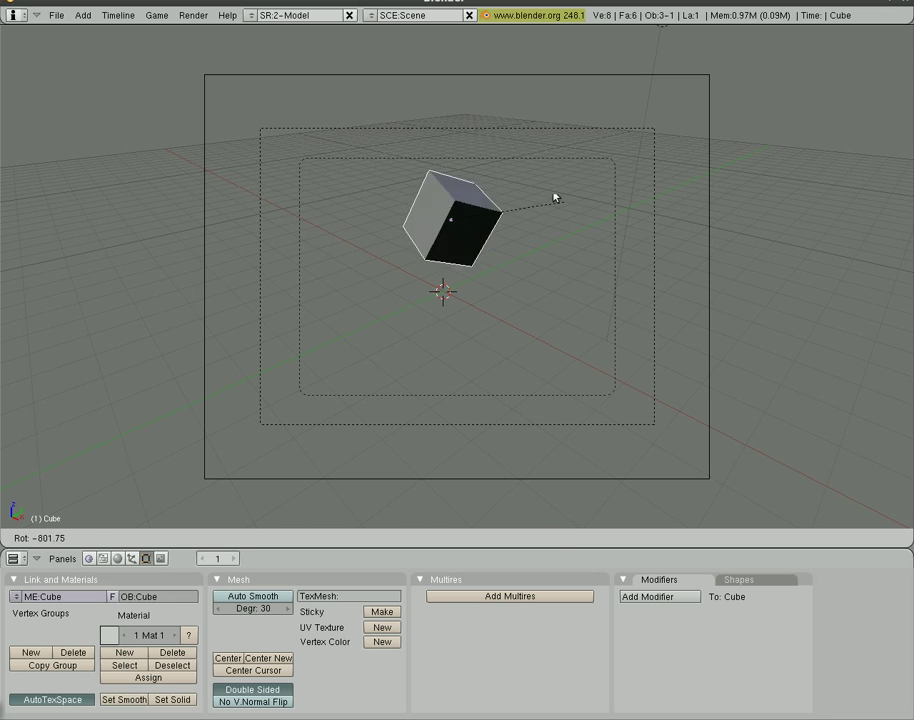
key(Escape)
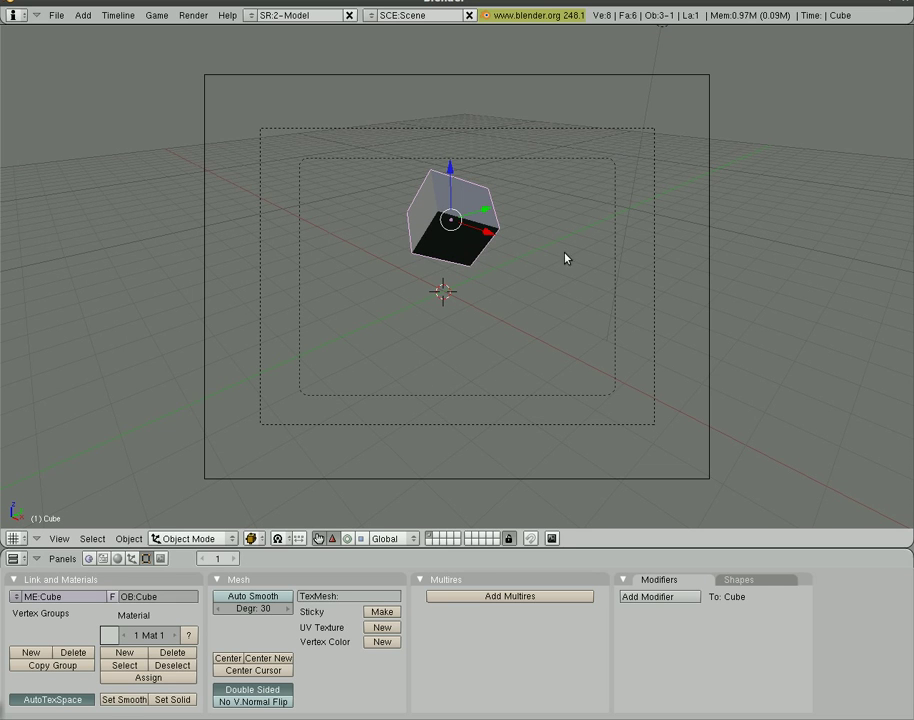
key(r)
key(Escape)
- Undo the cube's rotation, trying redo once before undoing it again
key(ctrl+z)
key(ctrl+shift+z)
key(ctrl+z)
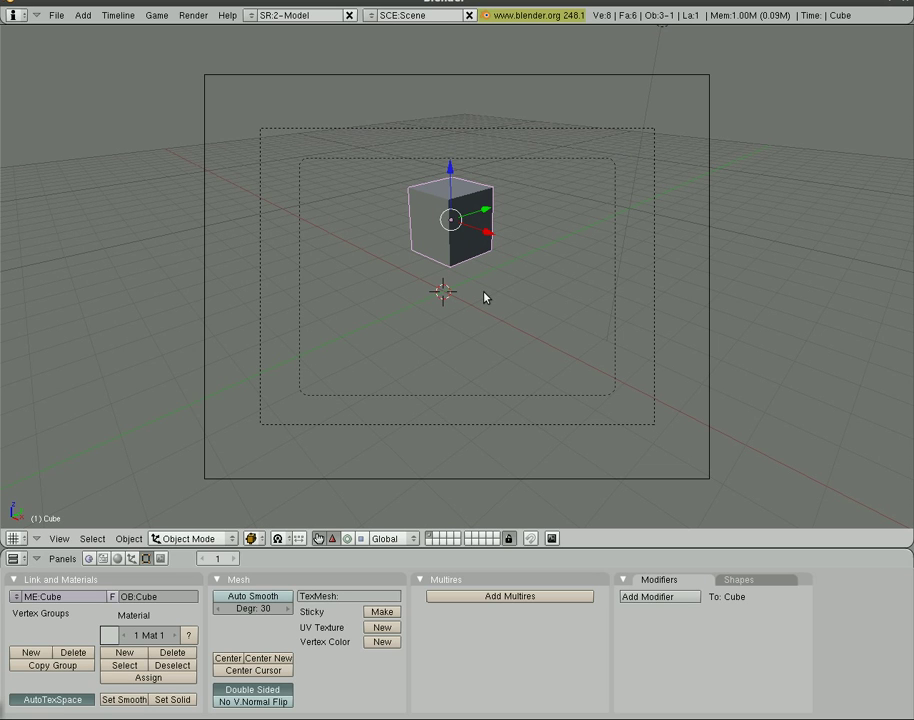
- Try rotating the cube freely and about the global X, Y and Z axes, cancelling the rotation
key(r)
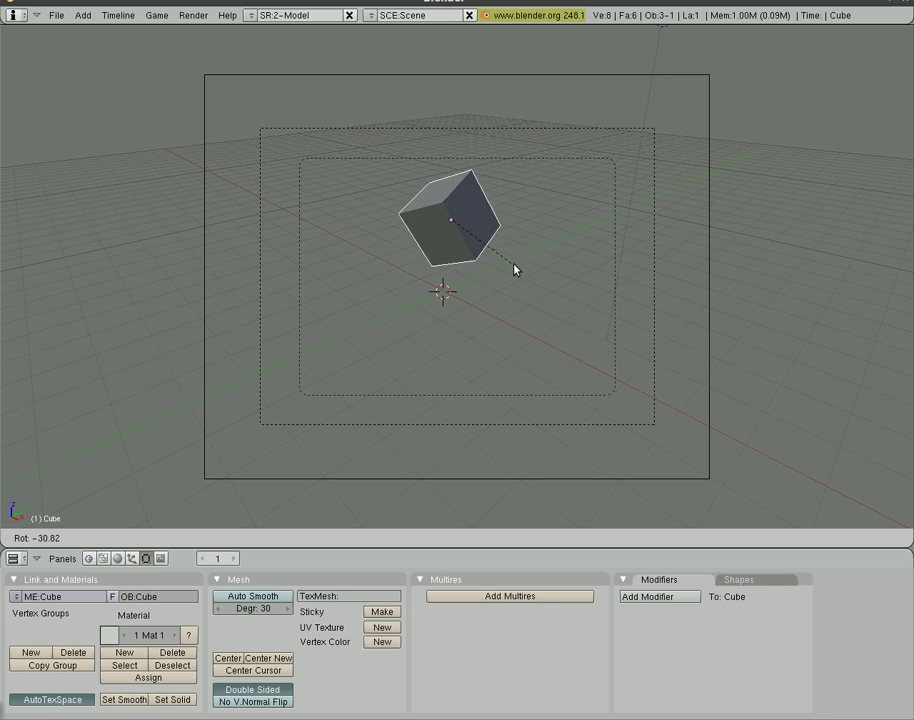
key(x)
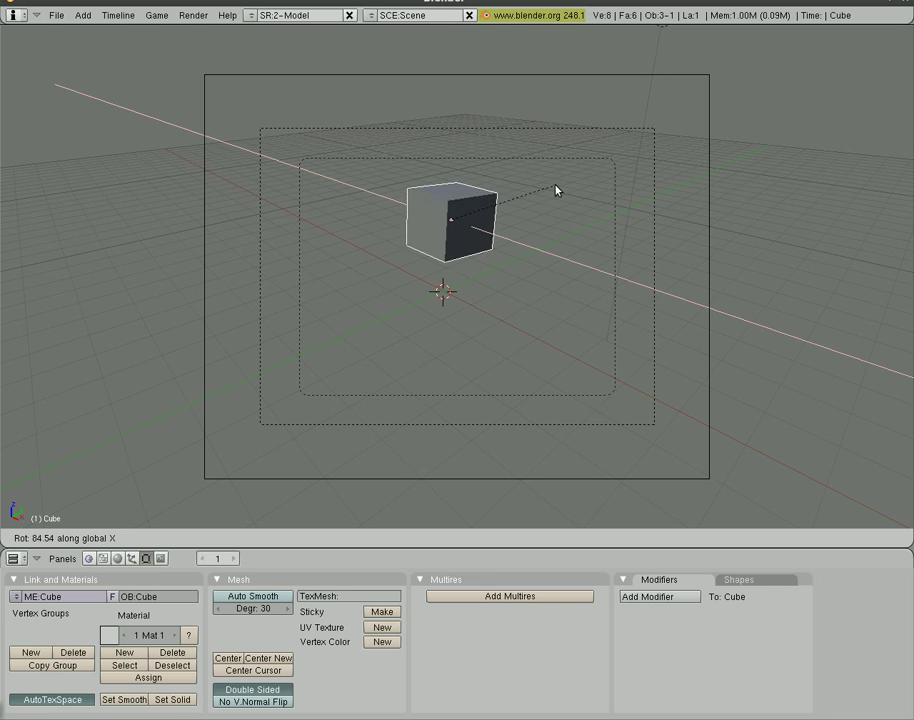
key(y)
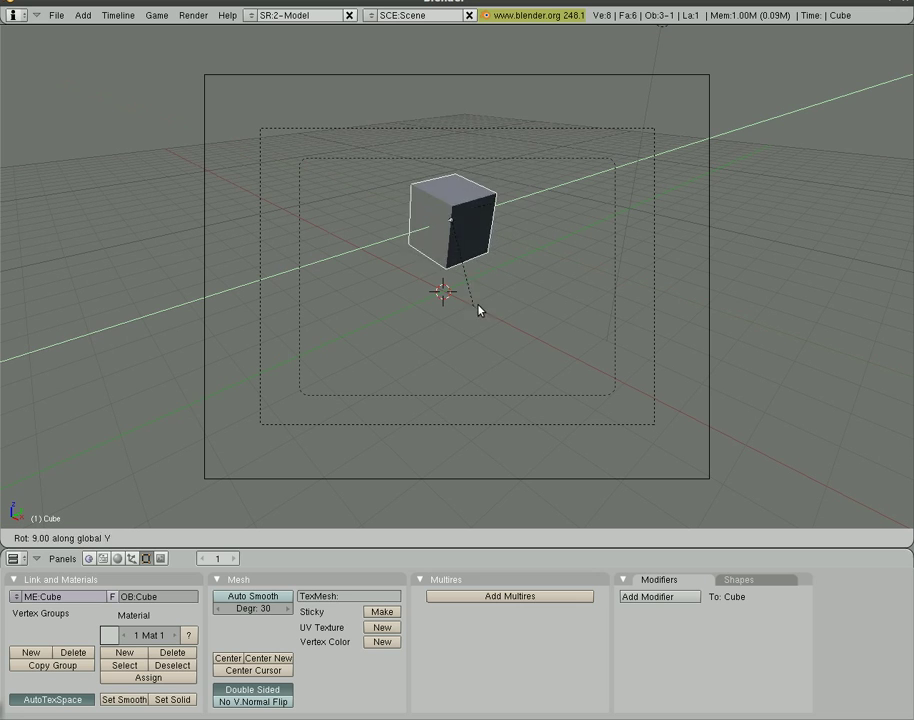
key(z)
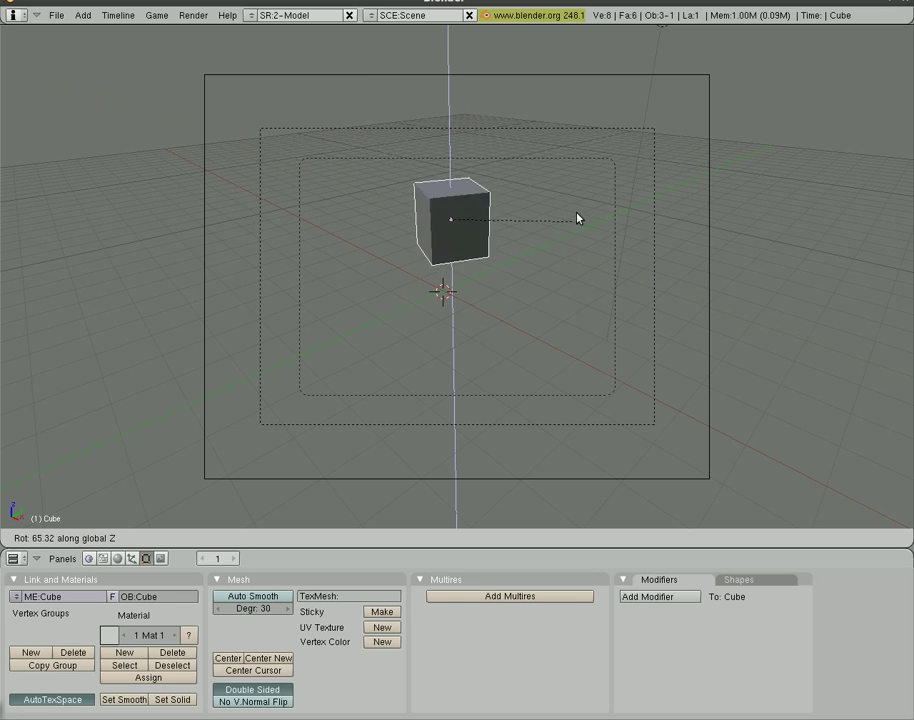
click(504, 300)
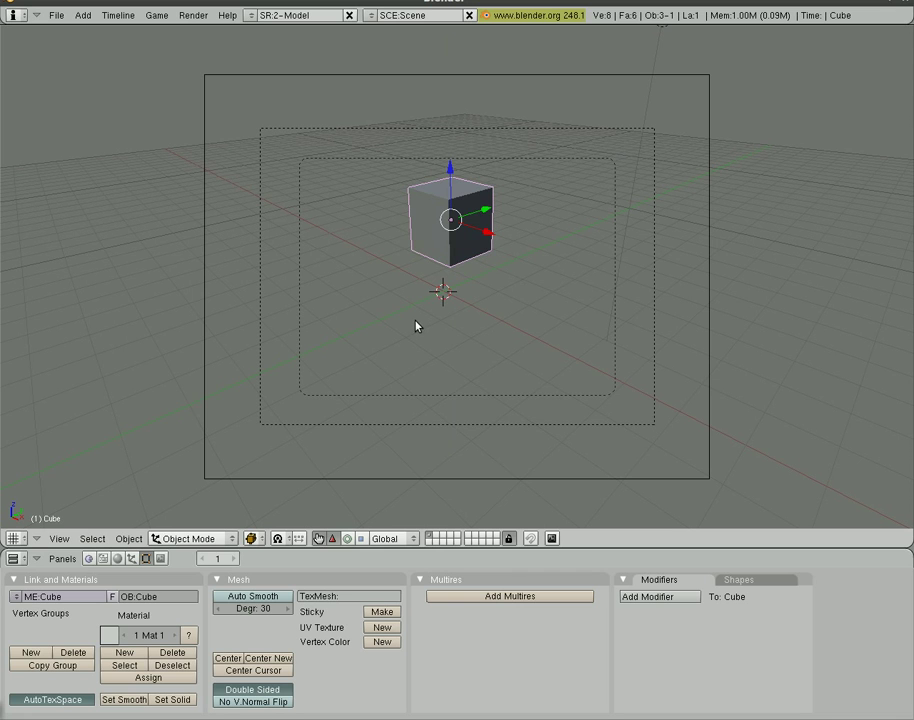
- Try a uniform scale and a free move of the cube, cancelling both
key(s)
right_click(481, 327)
key(g)
right_click(425, 288)
- Try another rotation of the cube, constraining it to the global X, Y and Z axes in turn, and cancel it
key(r)
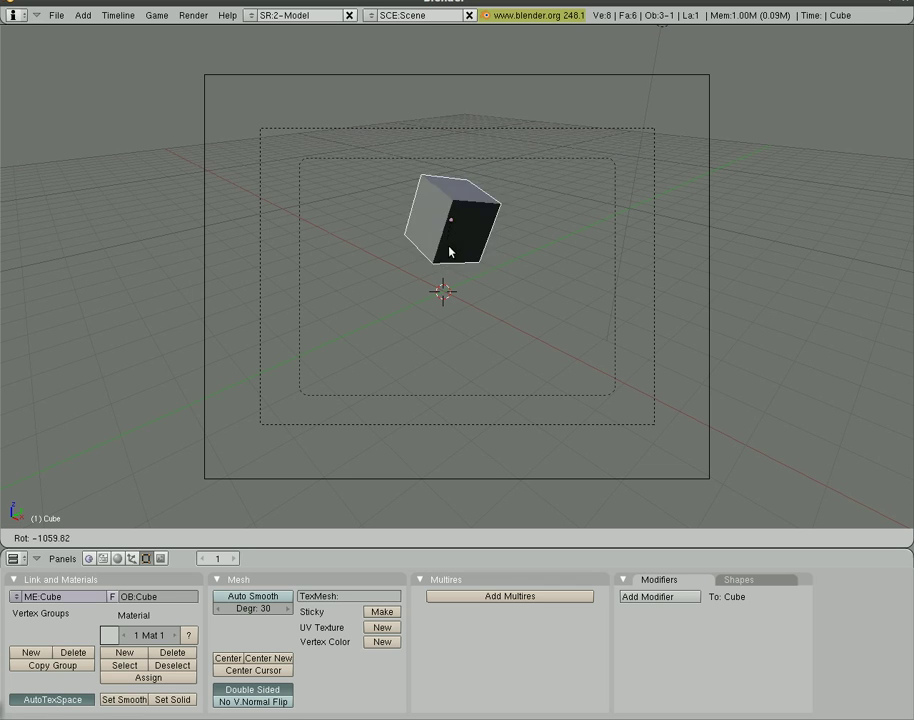
key(x)
key(y)
key(z)
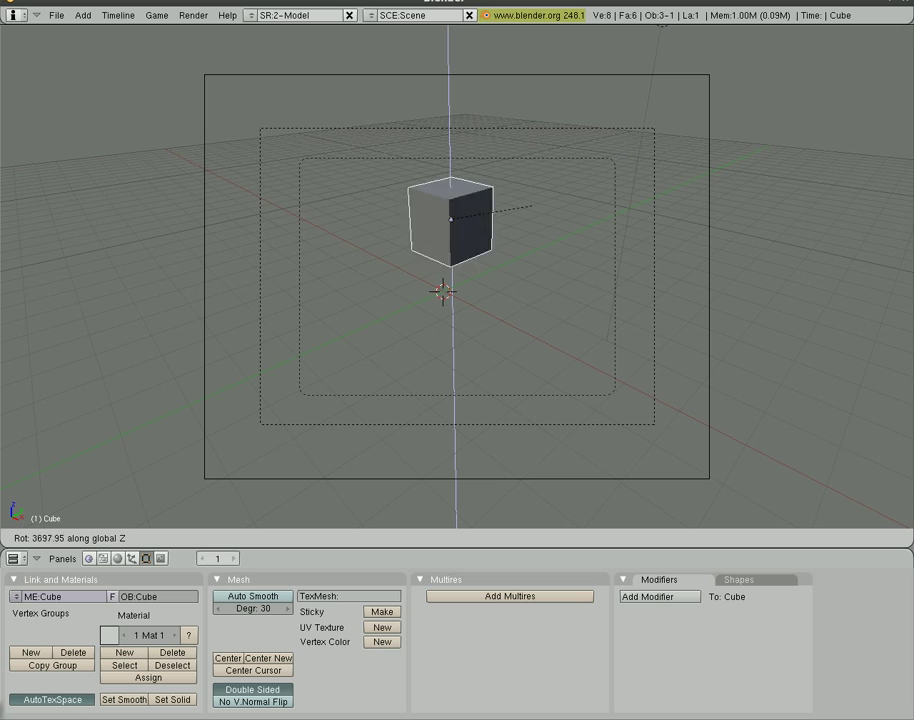
click(469, 249)
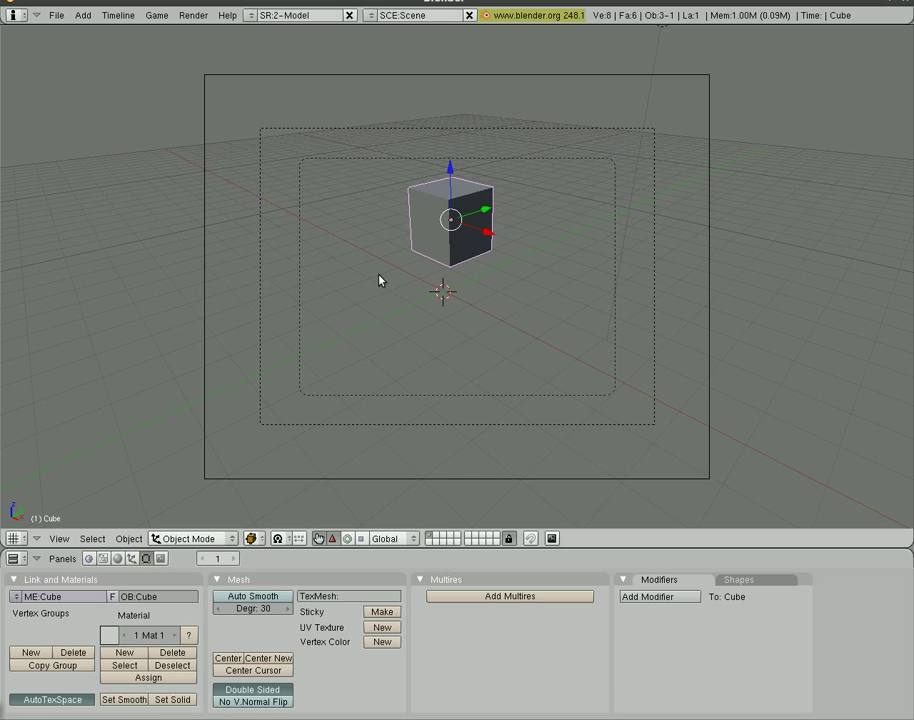
- Add a mesh plane at the 3D cursor below the cube
key(space)
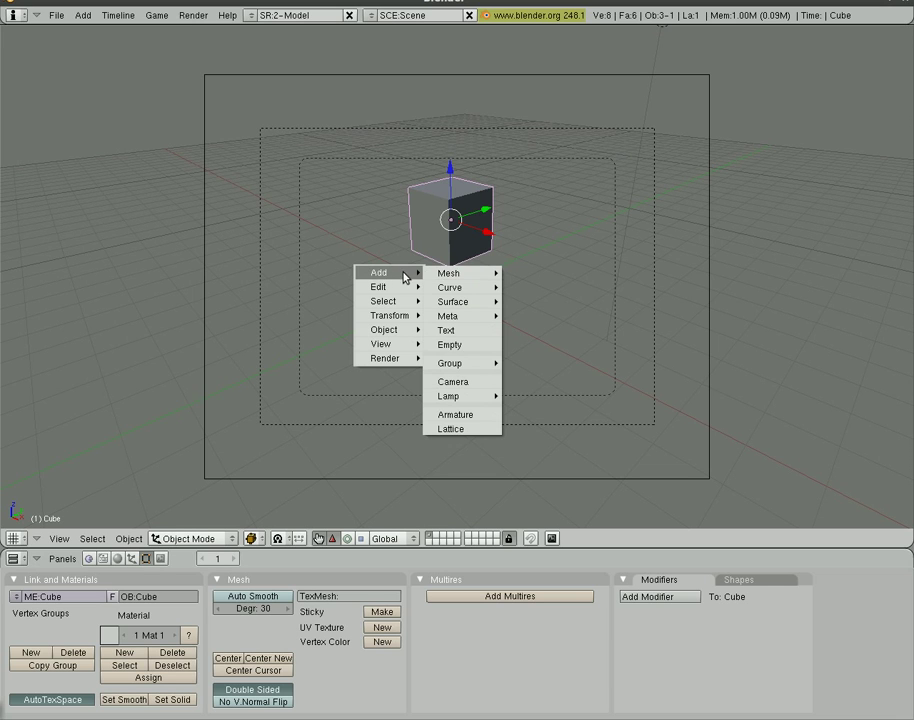
mouse_move(461, 277)
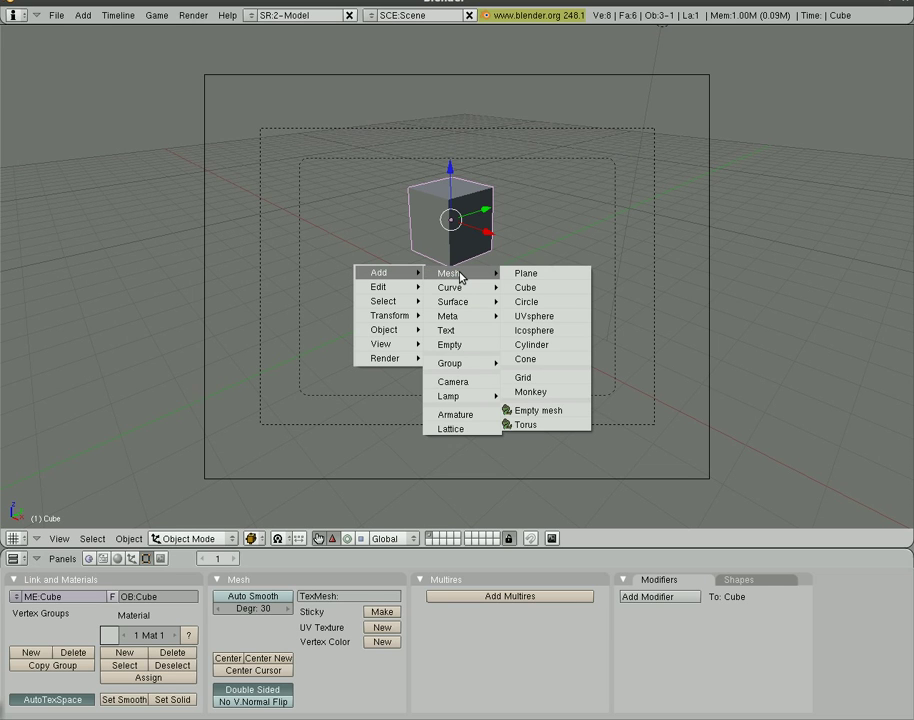
click(546, 279)
- Try scaling, moving and rotating the new plane, cancelling each transformation
key(s)
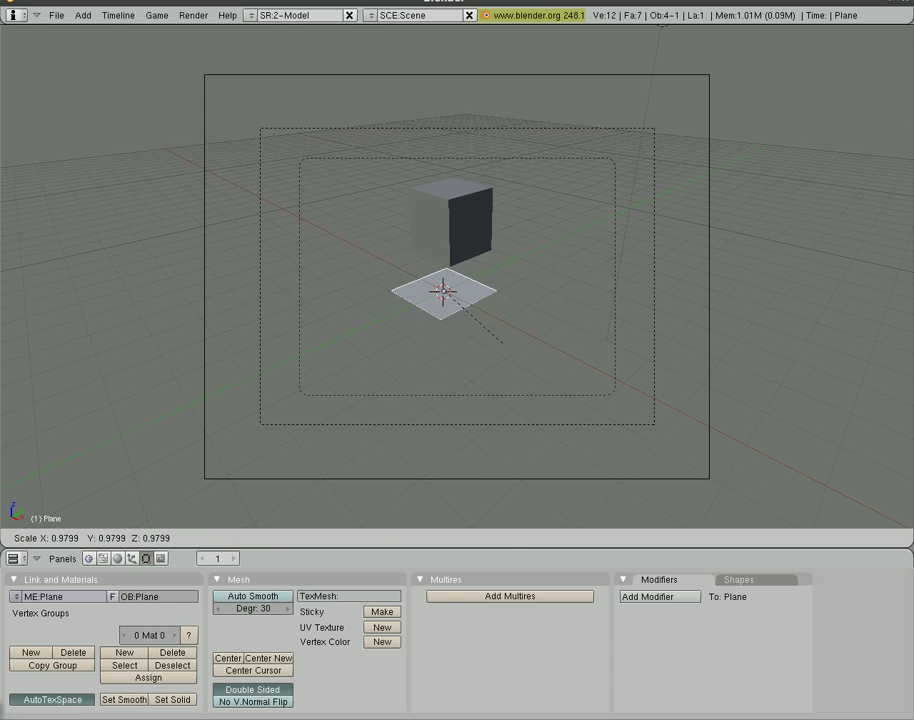
click(536, 369)
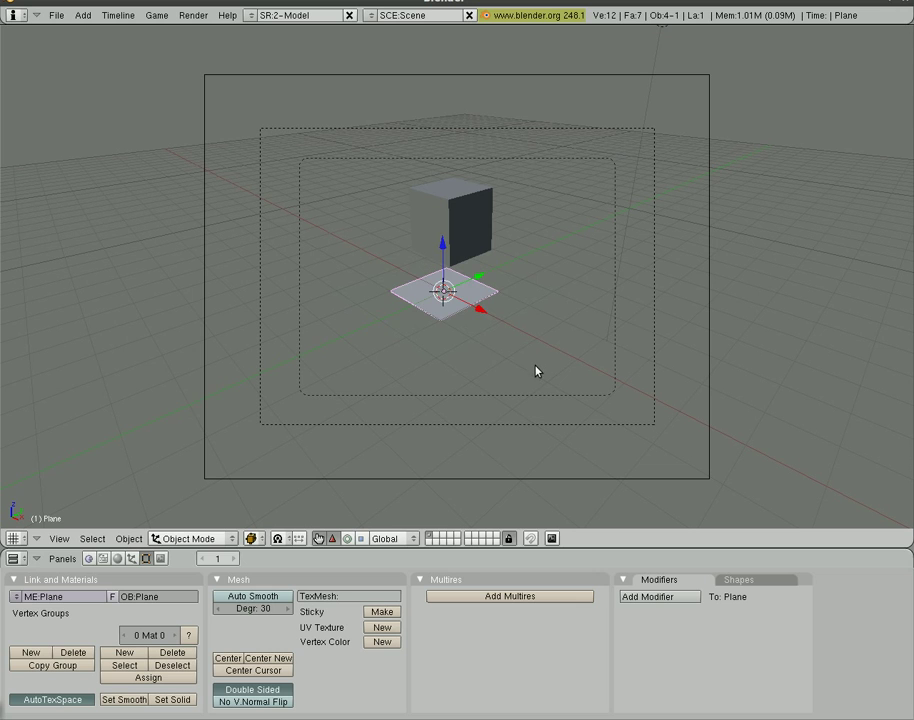
key(g)
key(Escape)
key(r)
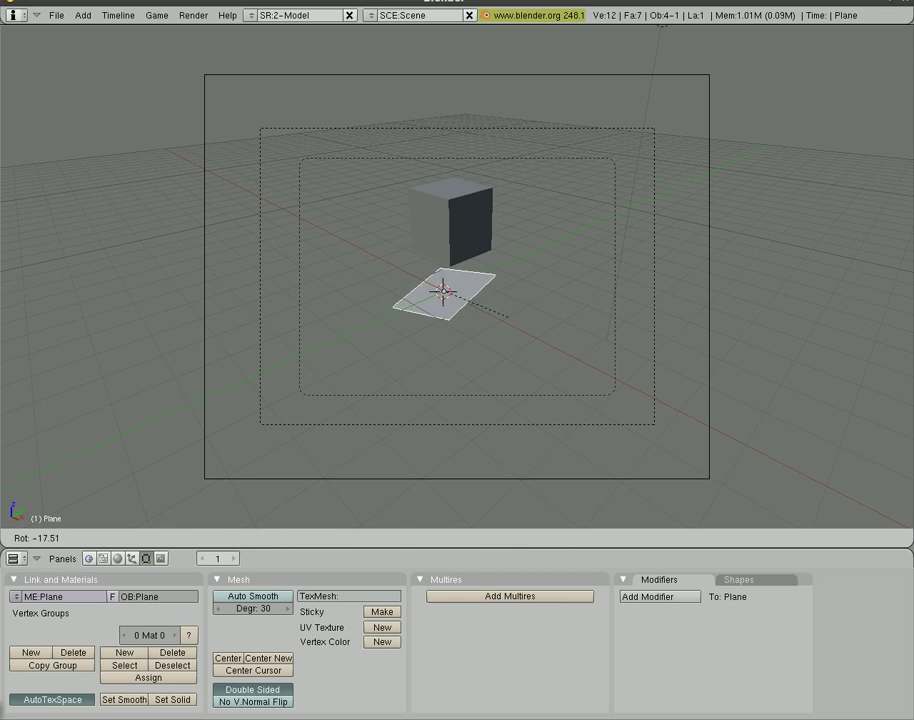
key(Escape)
- Add a mesh circle with 32 vertices and radius 1.00, then try scaling it uniformly and cancel the scale
key(space)
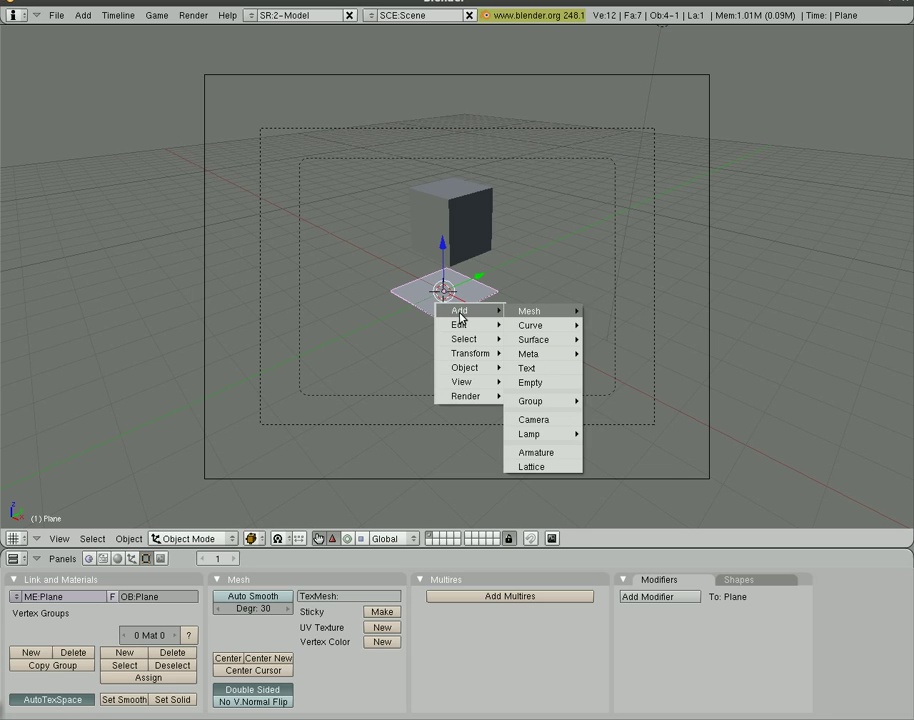
mouse_move(532, 313)
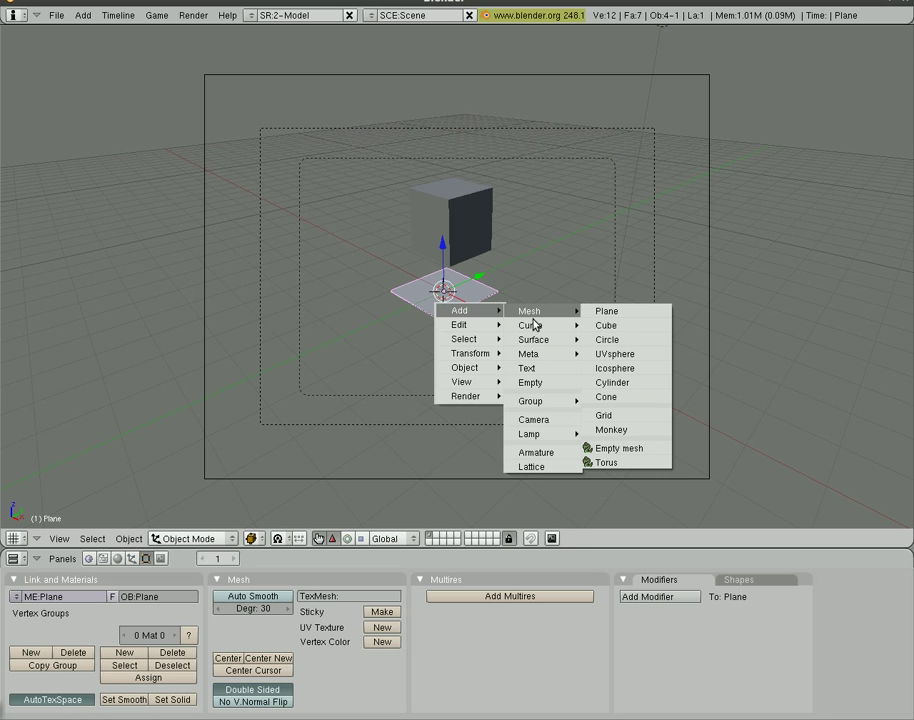
click(622, 344)
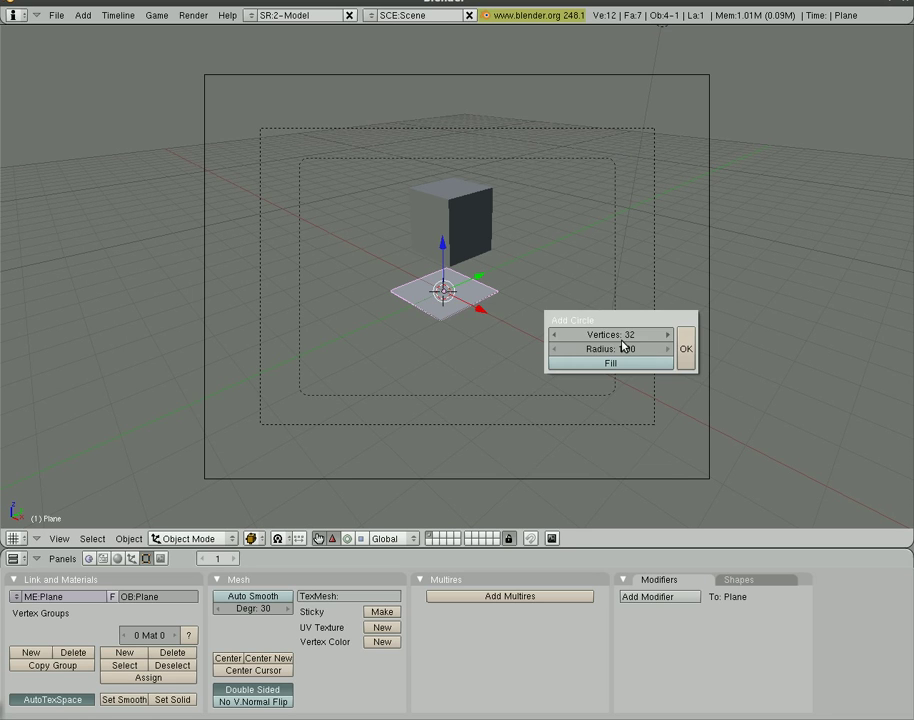
click(686, 347)
key(s)
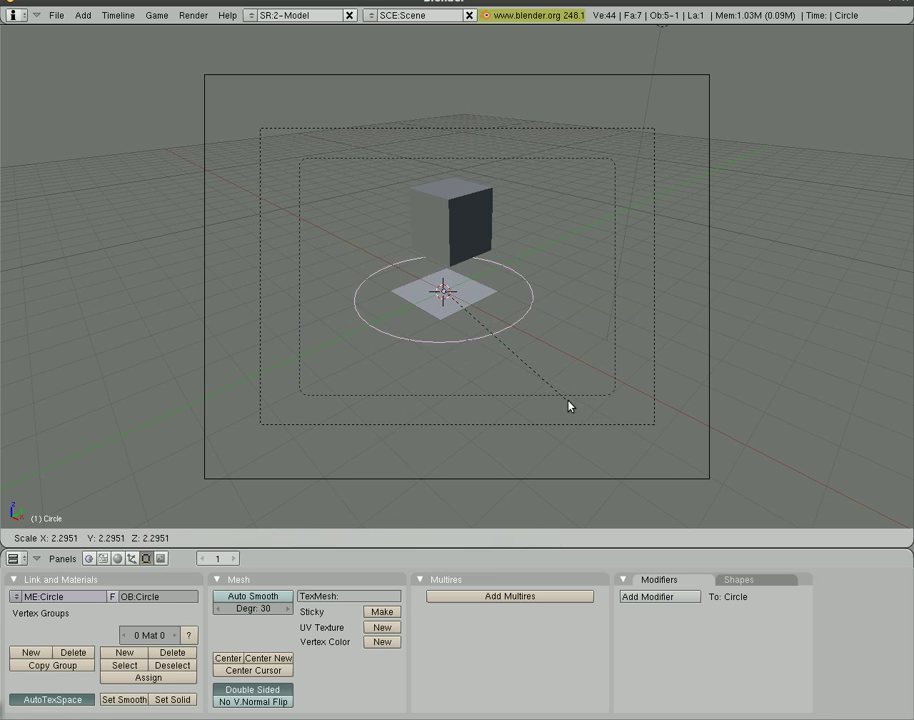
key(Escape)
- Add a UV sphere with 32 segments, 32 rings and radius 1.00, and move it to the right of the plane
key(space)
mouse_move(617, 315)
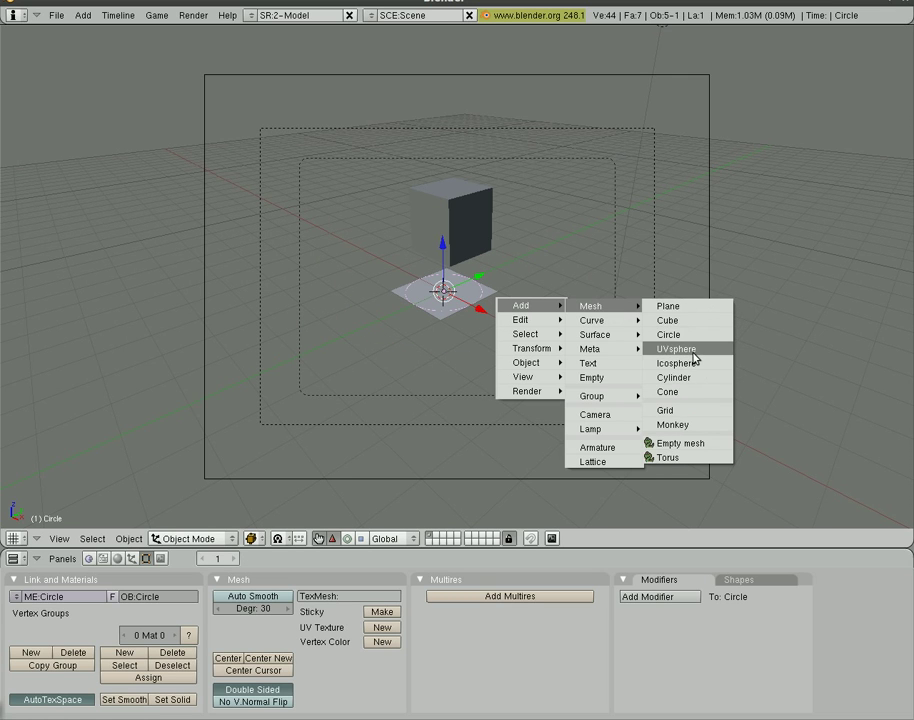
click(694, 350)
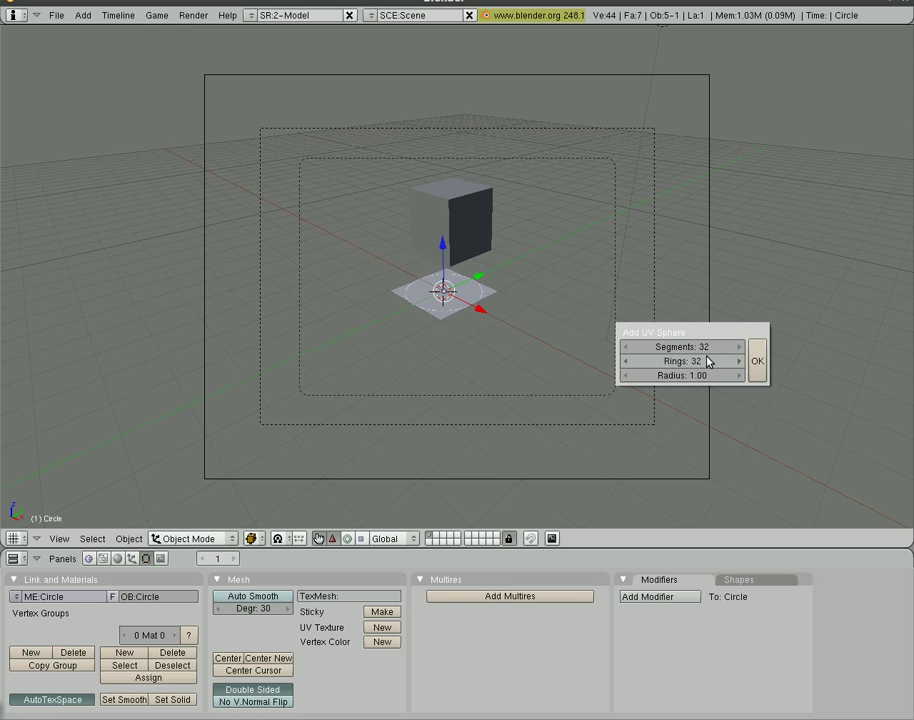
click(757, 363)
key(g)
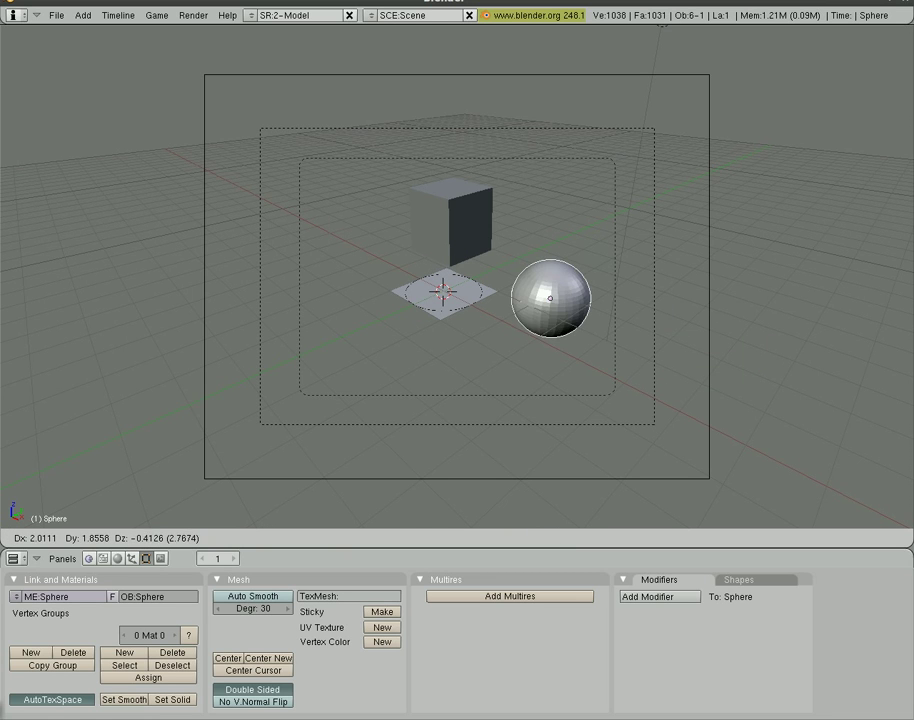
click(620, 332)
- Add an icosphere with subdivision 2 and radius 1.00, and move it to the left of the plane
key(space)
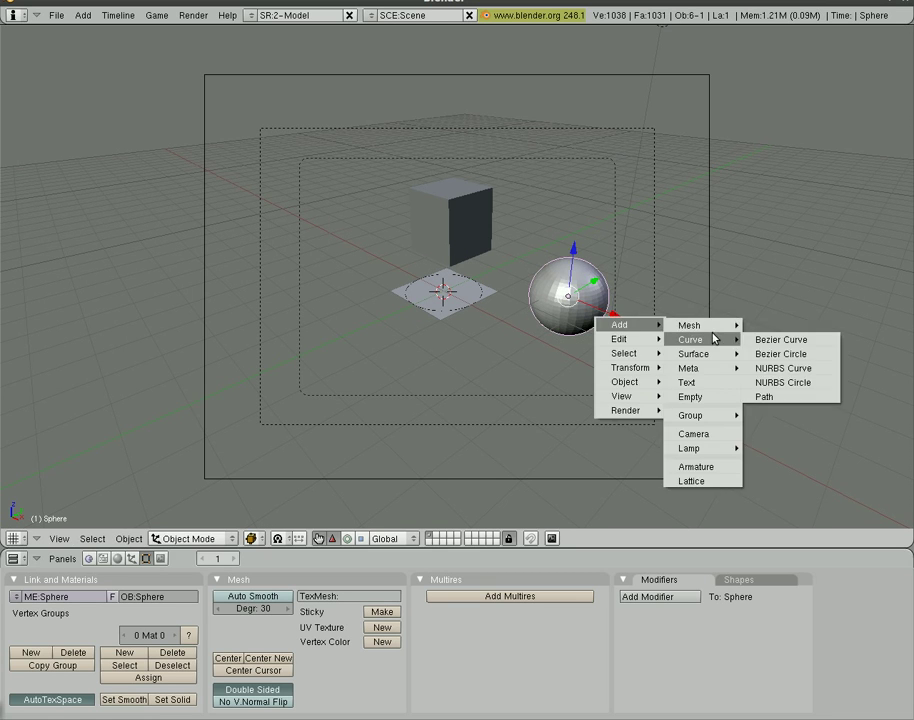
mouse_move(689, 325)
click(802, 382)
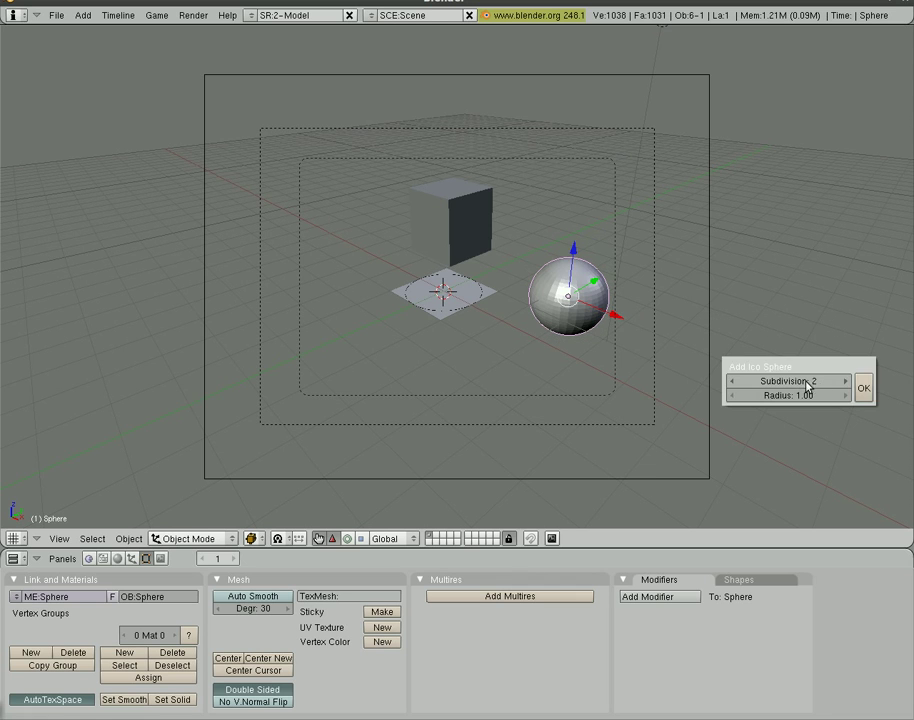
click(864, 386)
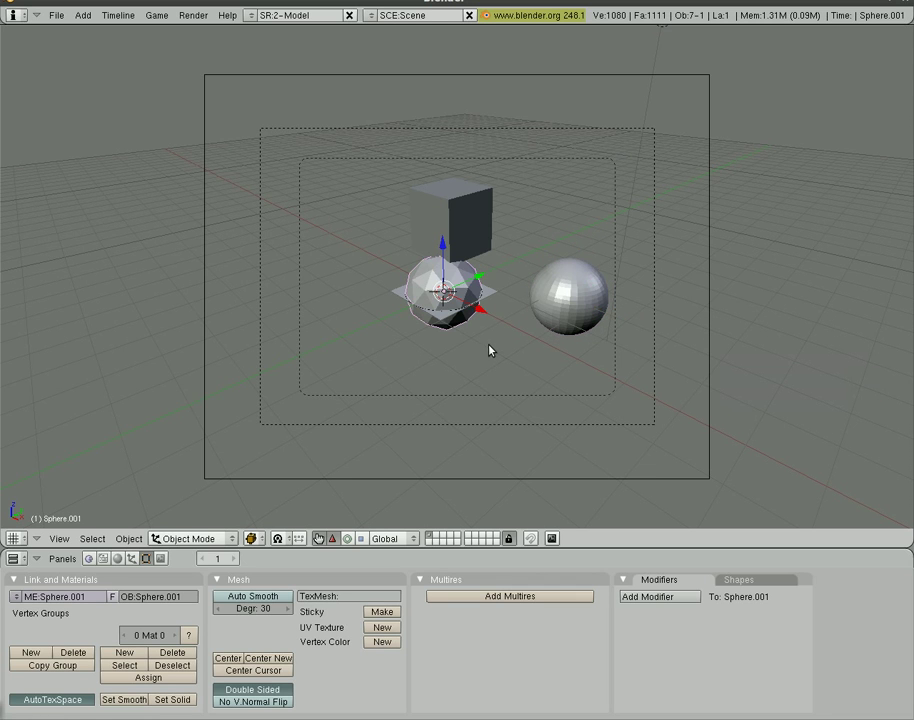
key(g)
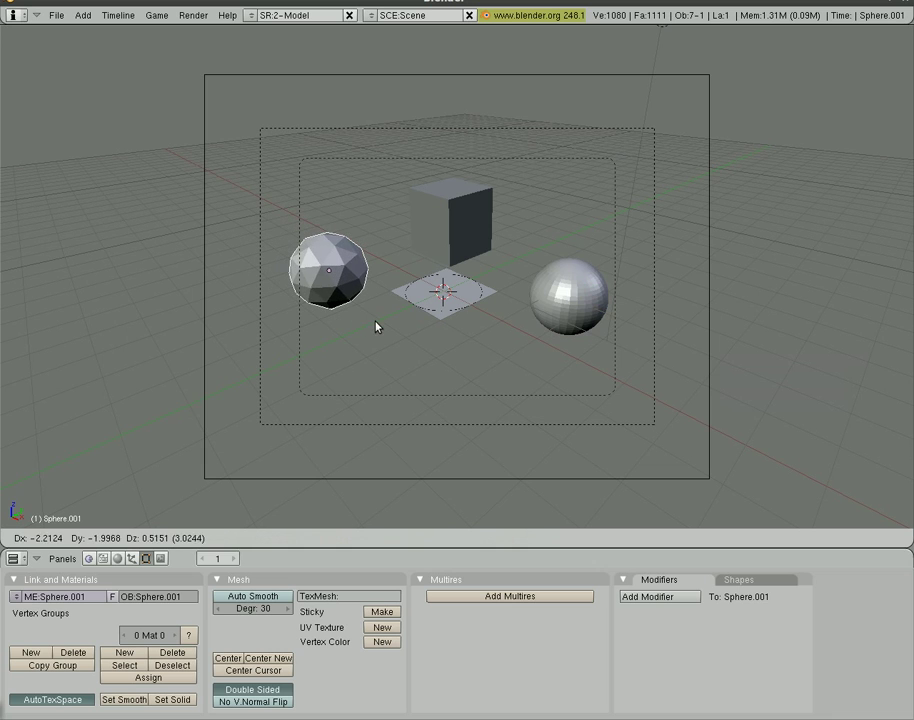
click(377, 328)
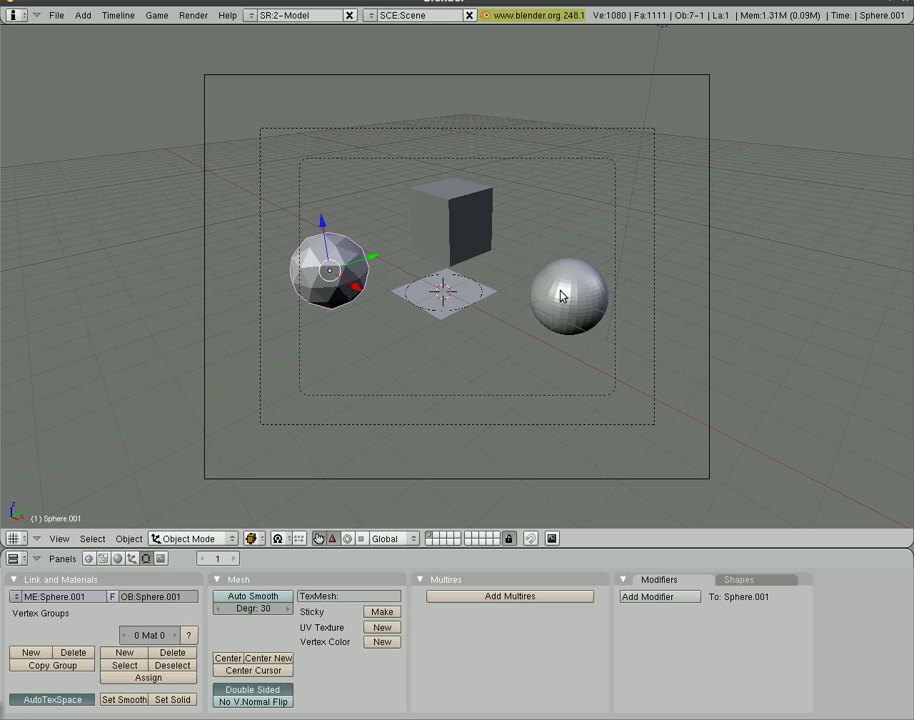
- Add a capped cylinder with 32 vertices, radius 1.00 and depth 2.00, and try a uniform scale, cancelling it
key(space)
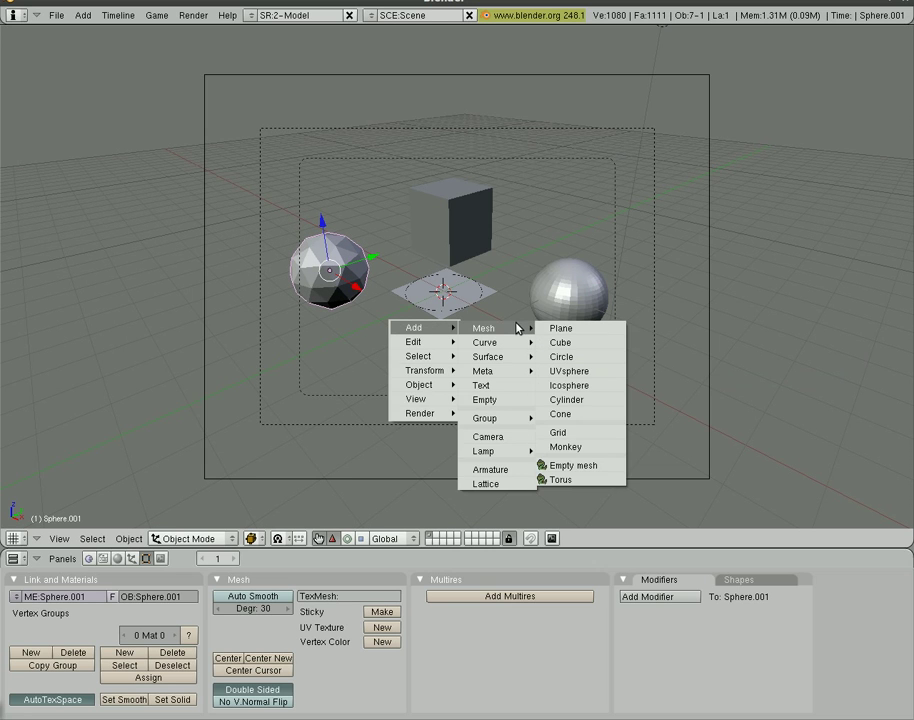
click(606, 400)
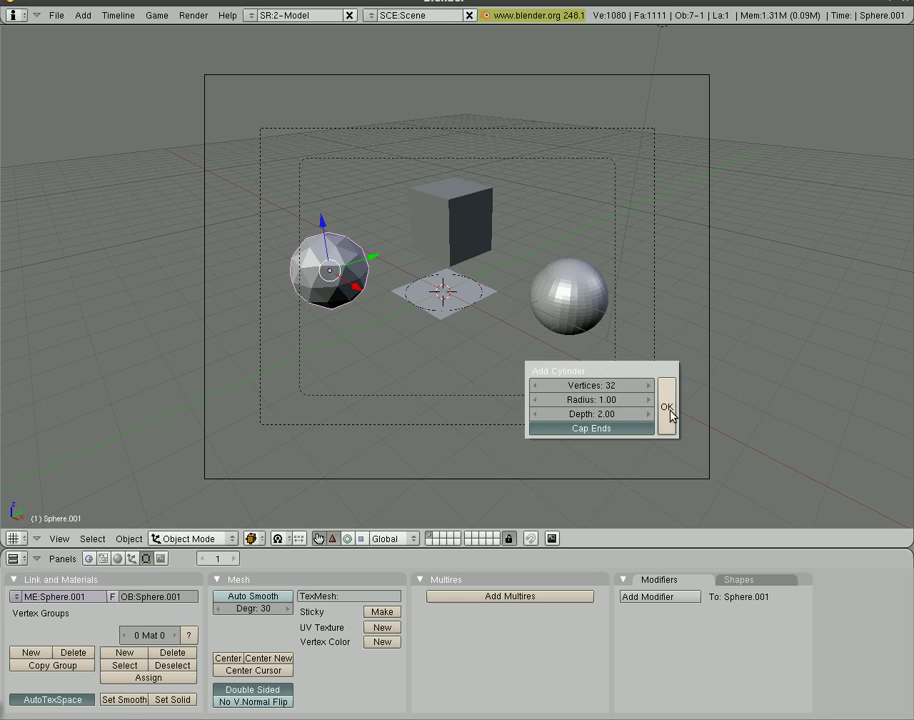
click(666, 407)
key(s)
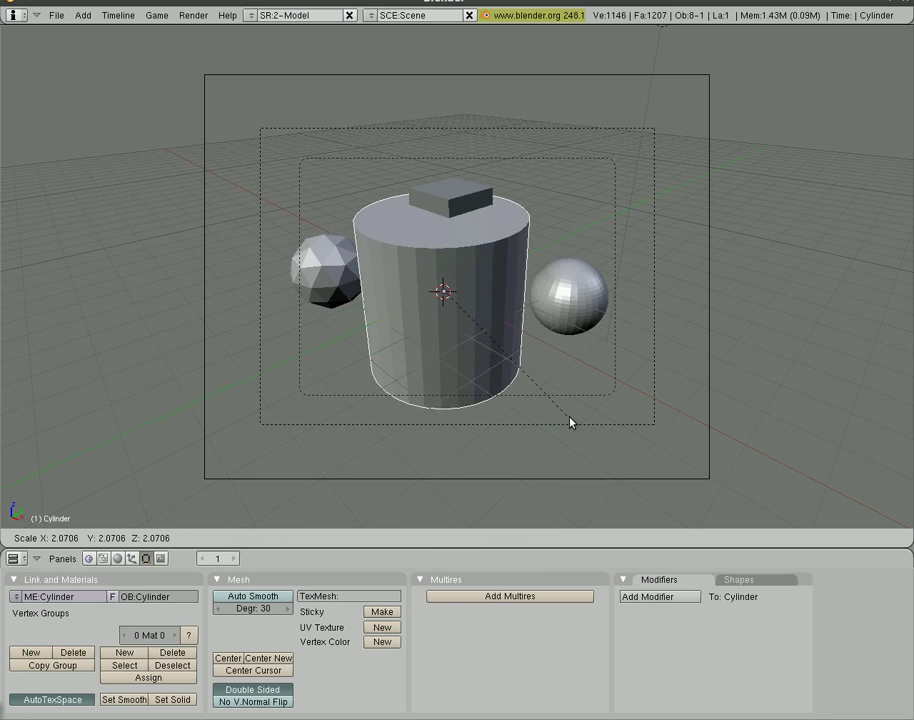
key(Escape)
- Add a mesh cone with the default settings and move it above the UV sphere
key(space)
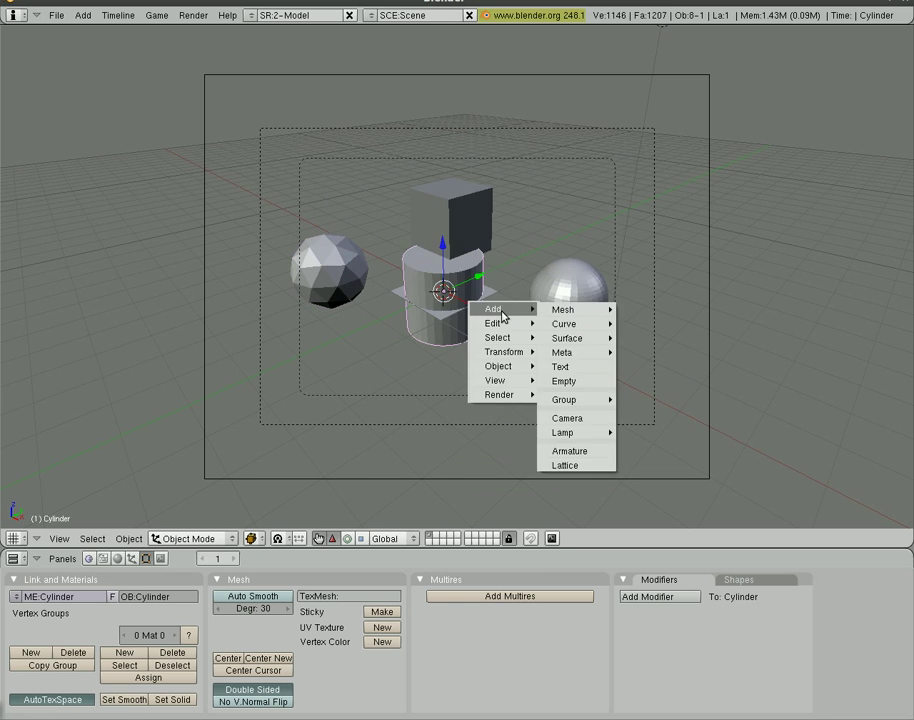
mouse_move(565, 310)
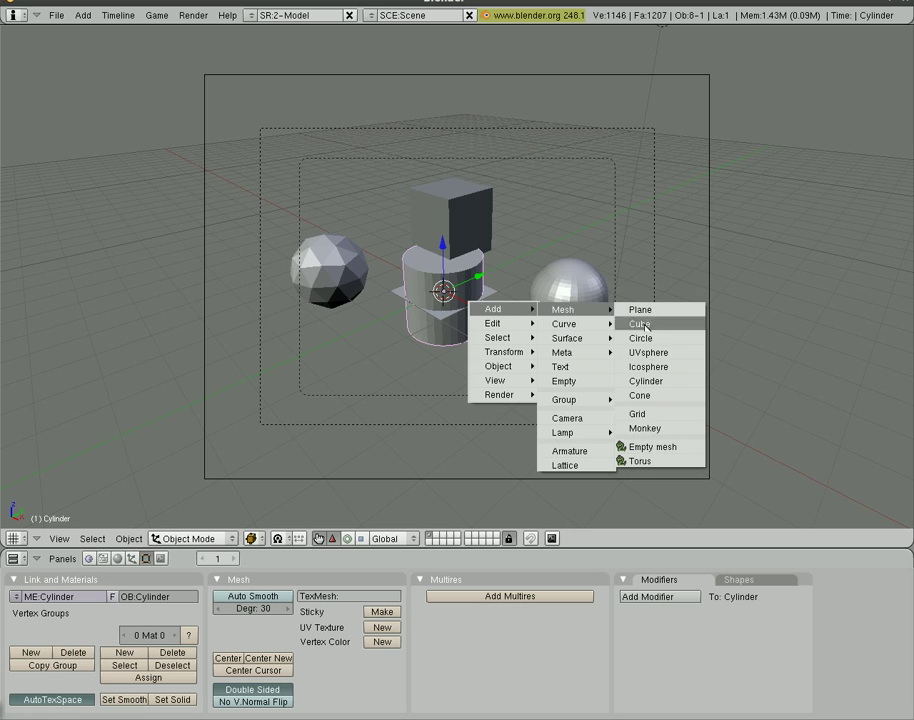
click(674, 396)
click(737, 405)
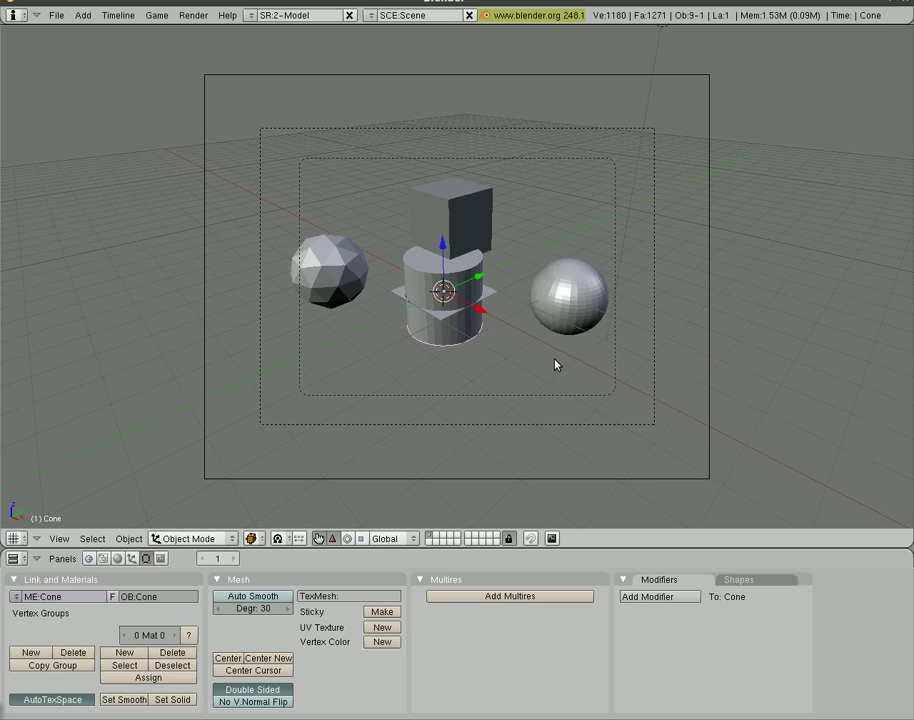
key(g)
click(669, 280)
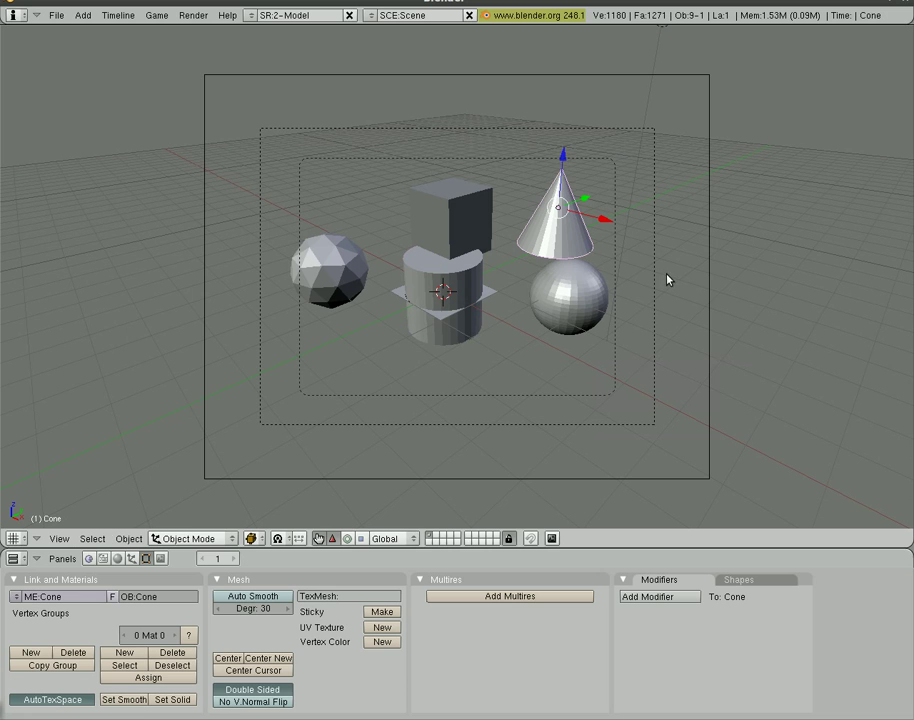
- Try moving, rotating and scaling the cone, cancelling each transformation
key(g)
key(Escape)
key(r)
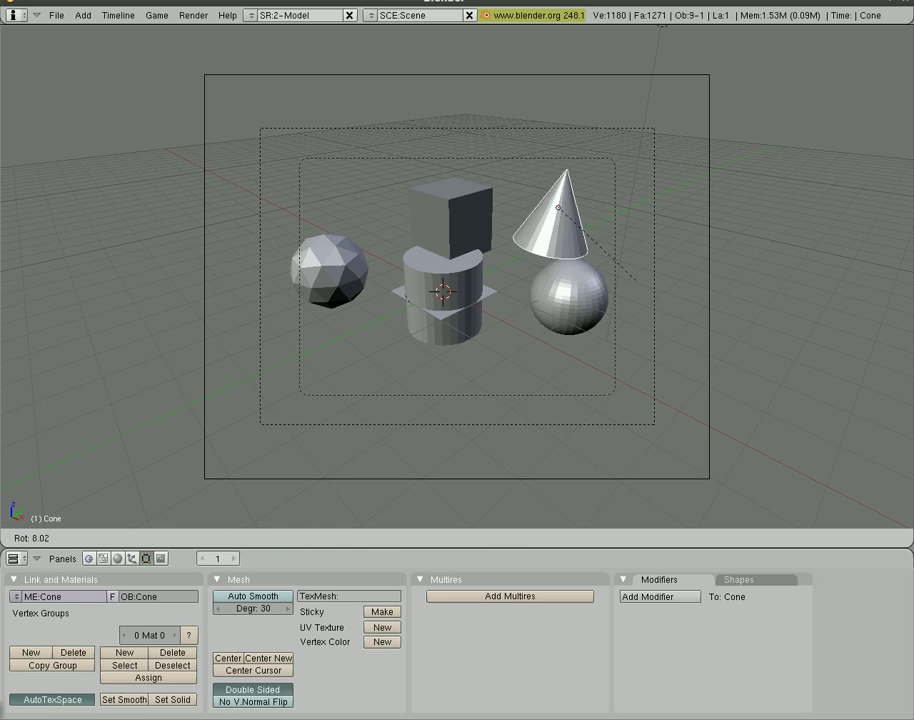
click(655, 253)
key(s)
click(628, 265)
- Add a monkey mesh at the 3D cursor
key(space)
mouse_move(662, 288)
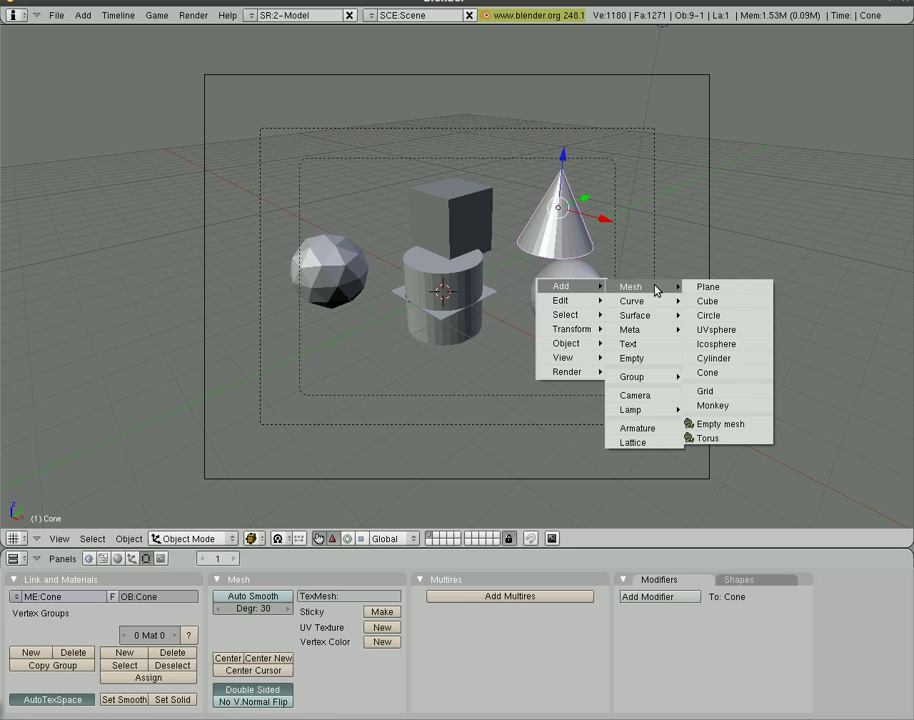
click(743, 406)
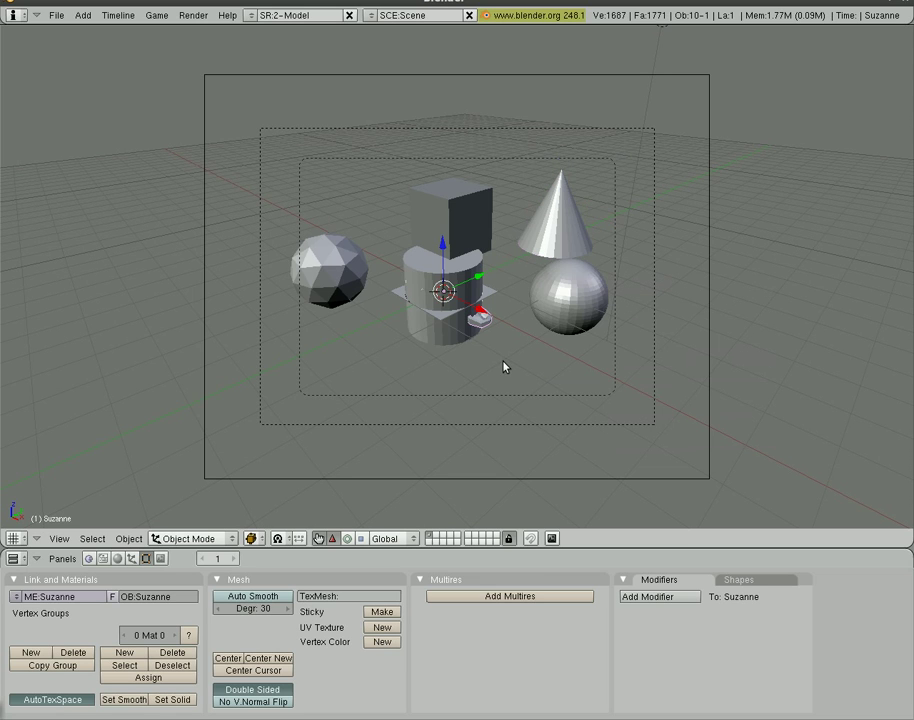
- Move the monkey head below the icosphere and rotate it about 78 degrees around the global X axis
key(g)
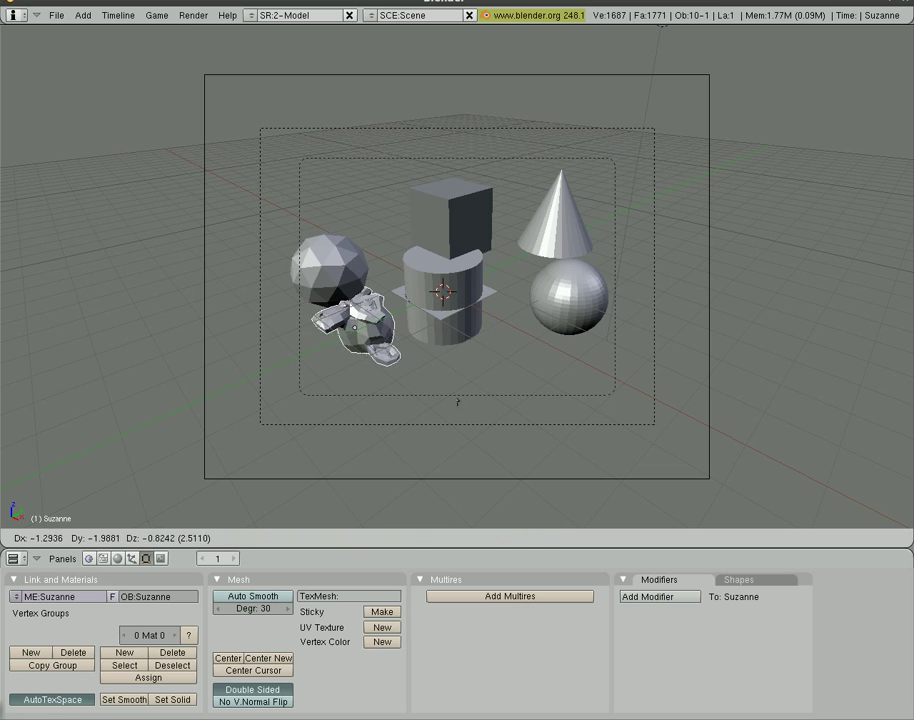
click(460, 438)
key(r)
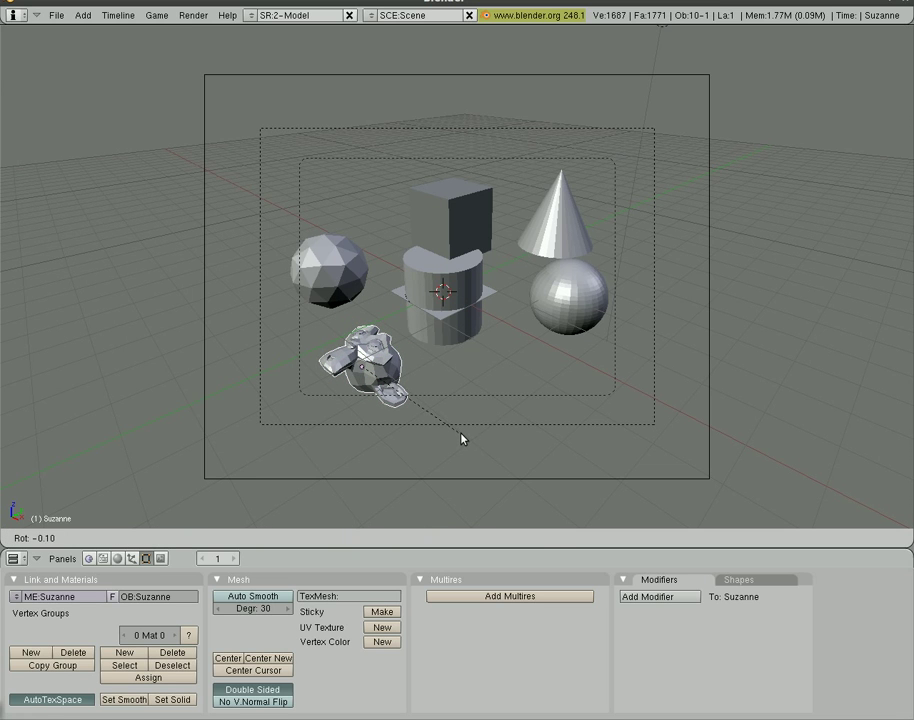
key(x)
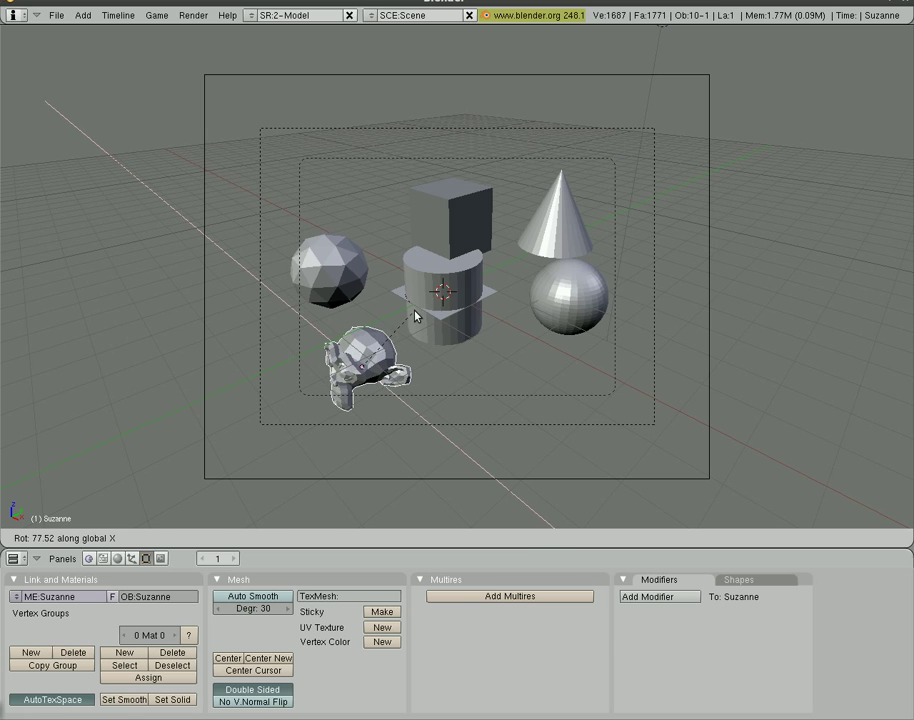
click(419, 317)
- Switch to the front view and move the monkey head over the middle of the cylinder
key(KP_1)
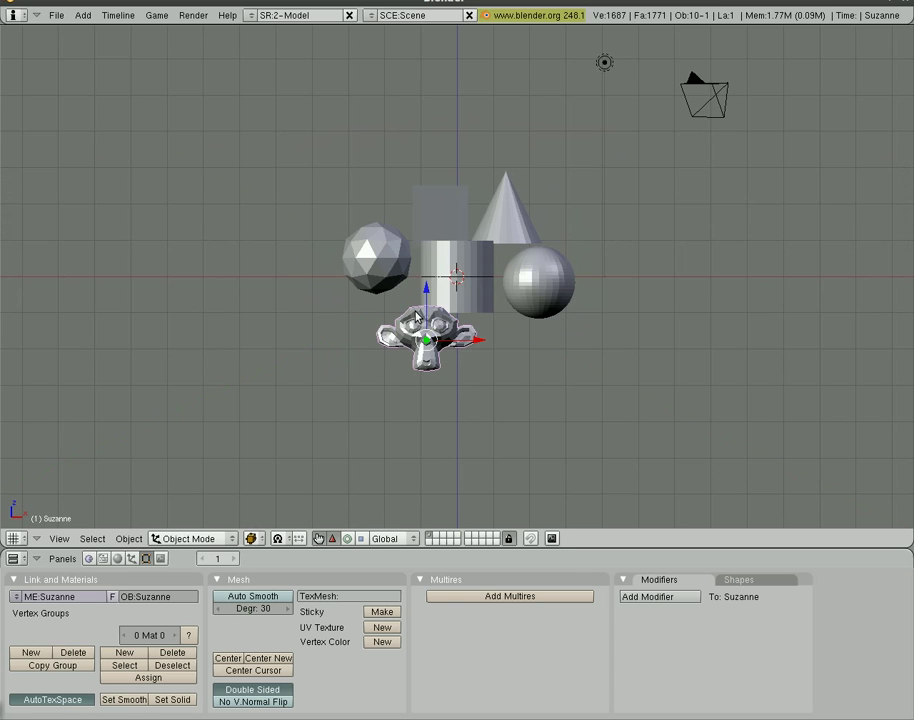
scroll(398, 413, up, 5)
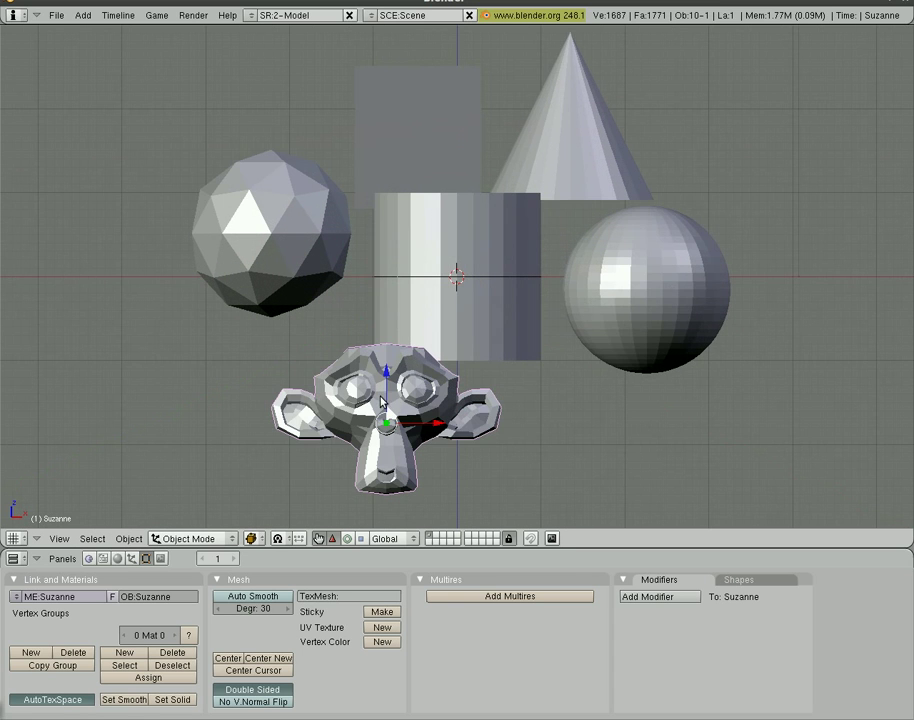
key(g)
click(448, 281)
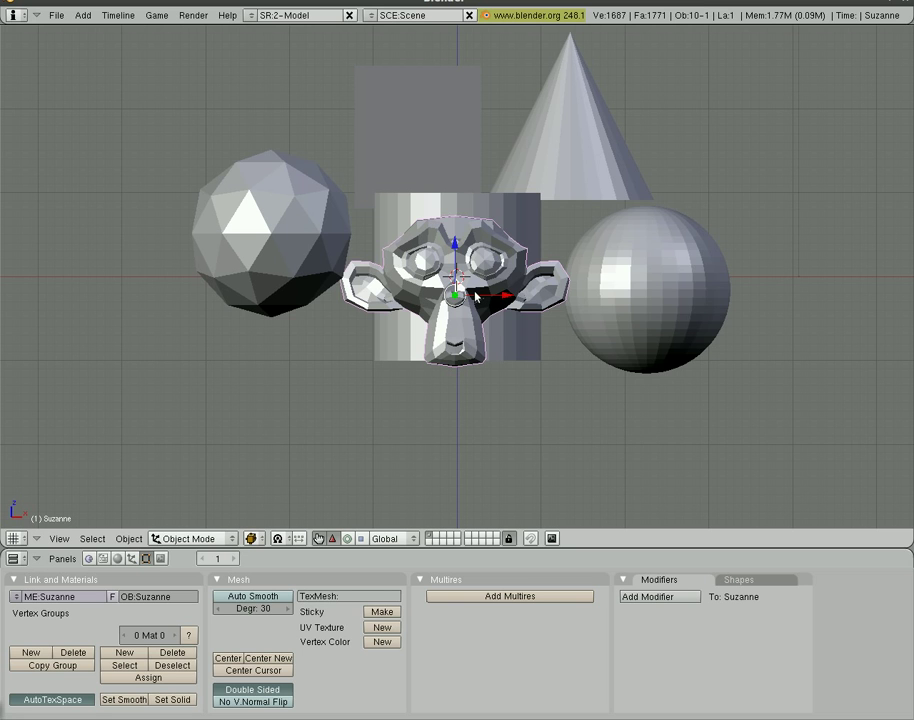
- Try moving, scaling and rotating the monkey head in the front view, cancelling each transformation
key(g)
key(Escape)
key(s)
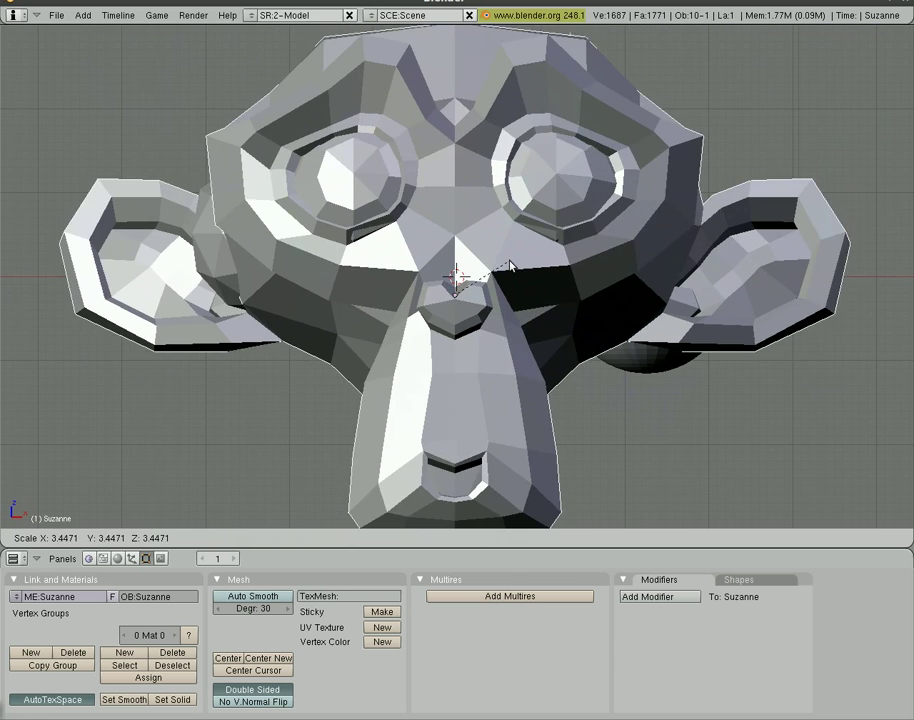
key(Escape)
key(r)
key(Escape)
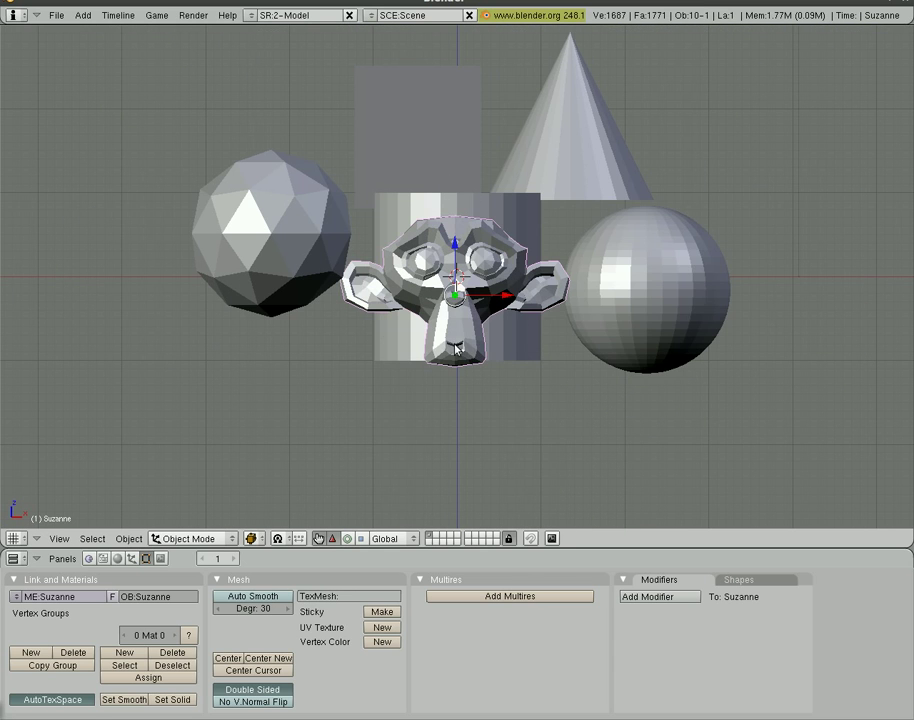
key(space)
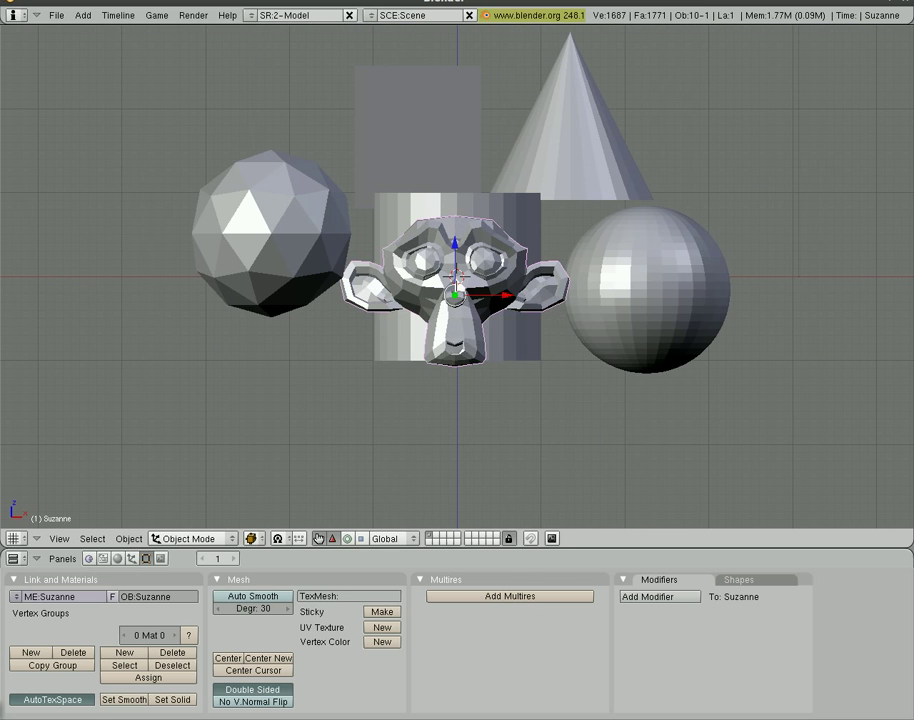